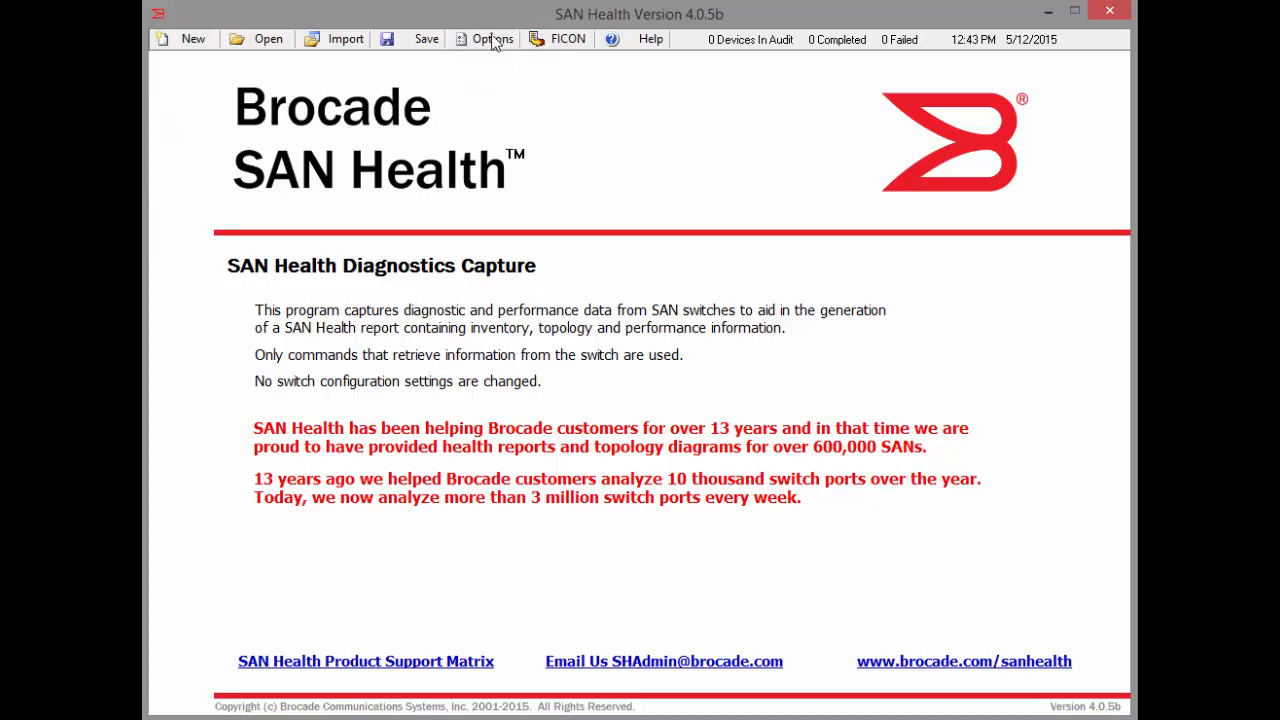
Review the SAN Health options for device names, diagram format and audit data file upload.
{"action": "left_click", "coordinate": [492, 39]}
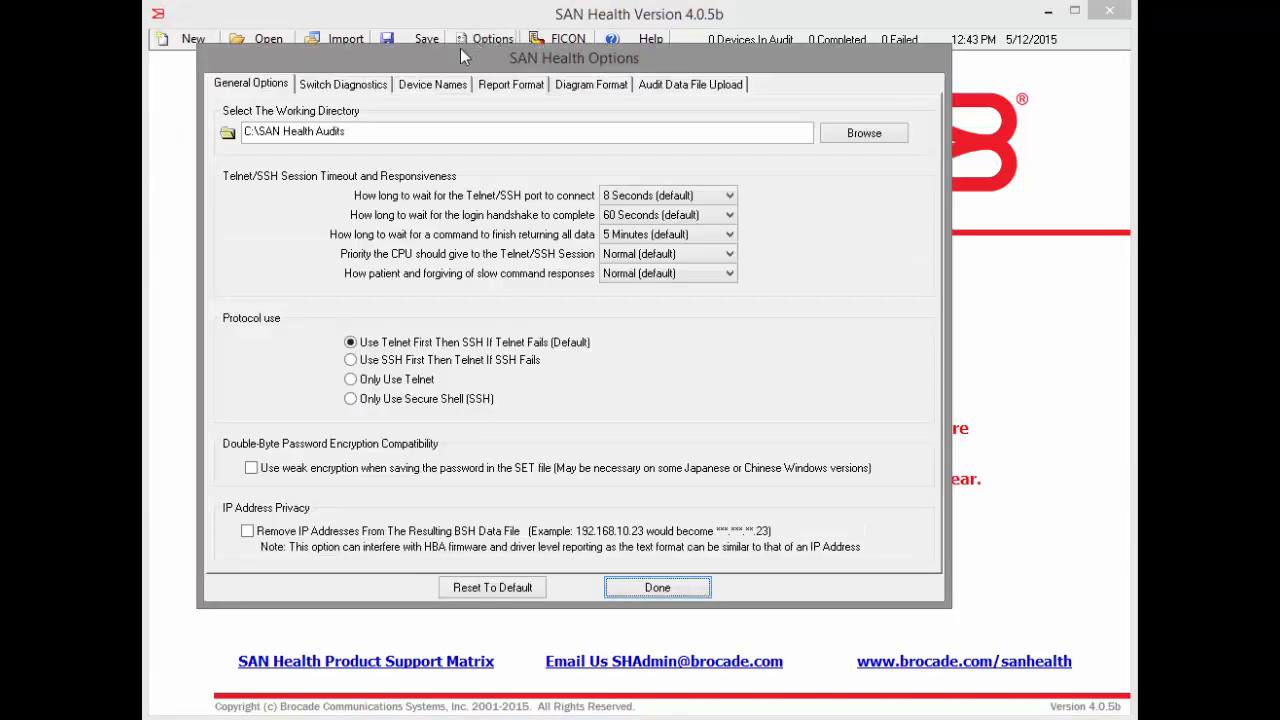
{"action": "left_click", "coordinate": [424, 86]}
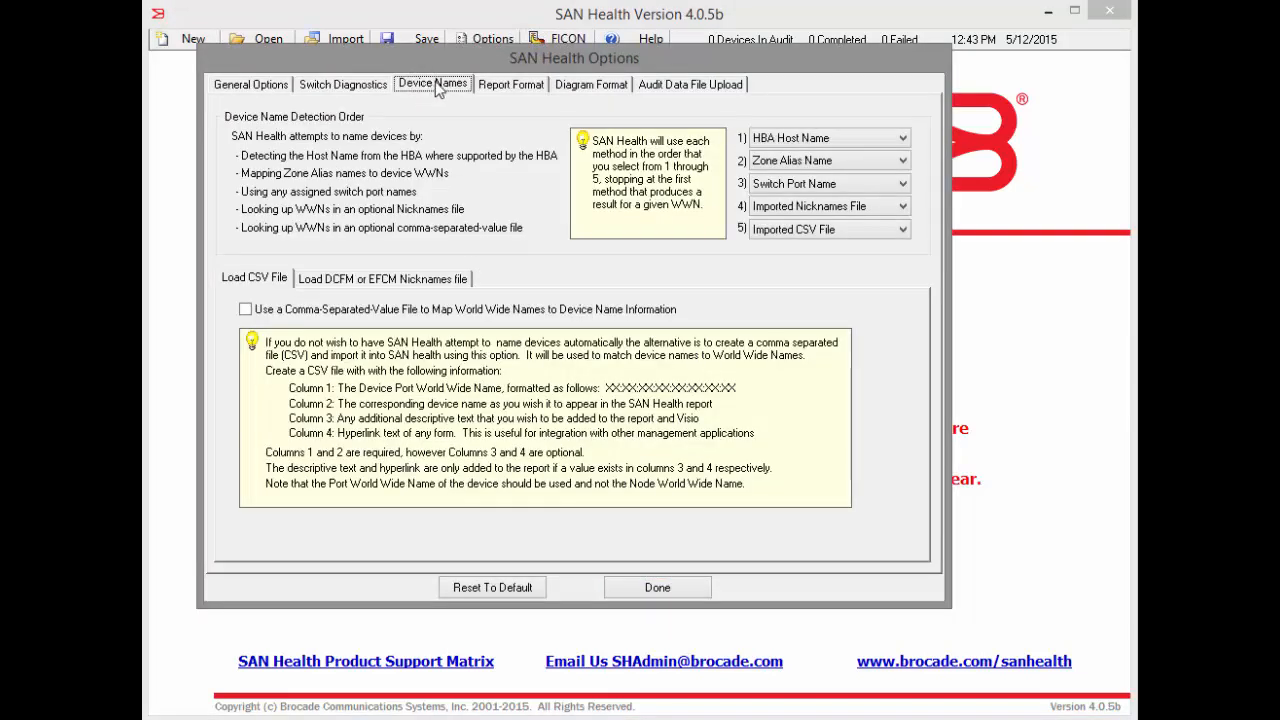
{"action": "left_click", "coordinate": [582, 86]}
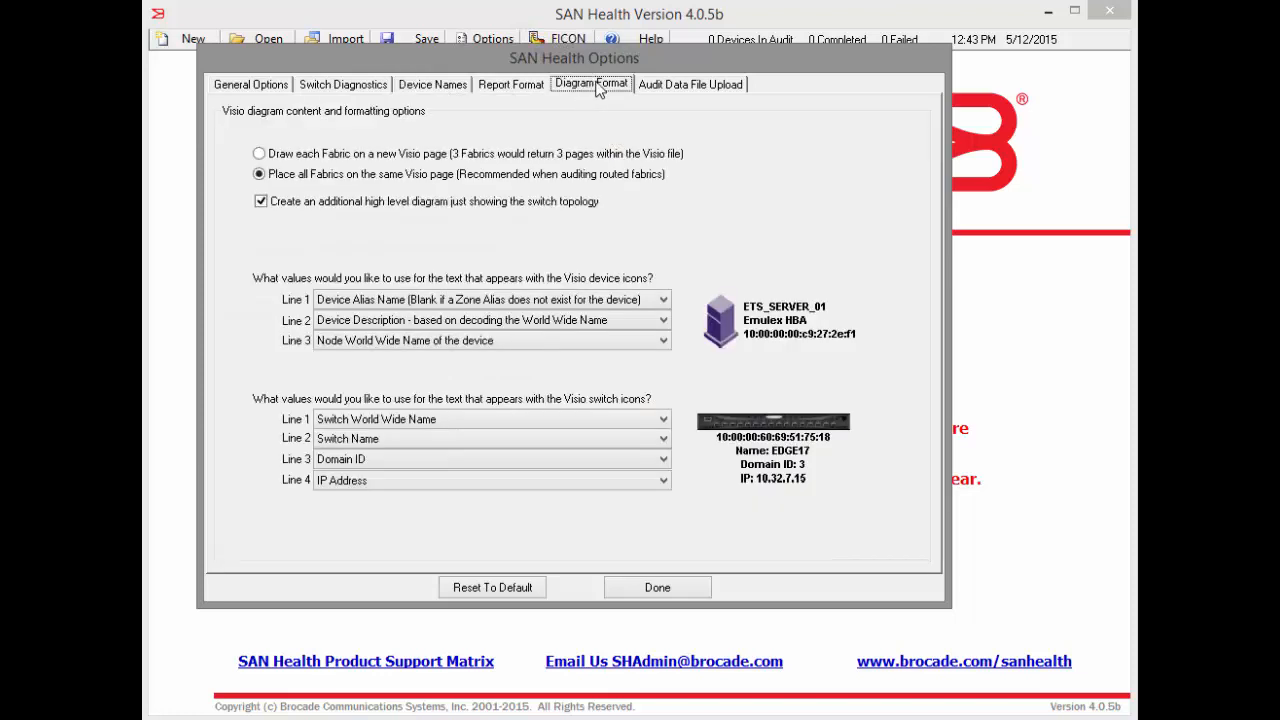
{"action": "left_click", "coordinate": [676, 86]}
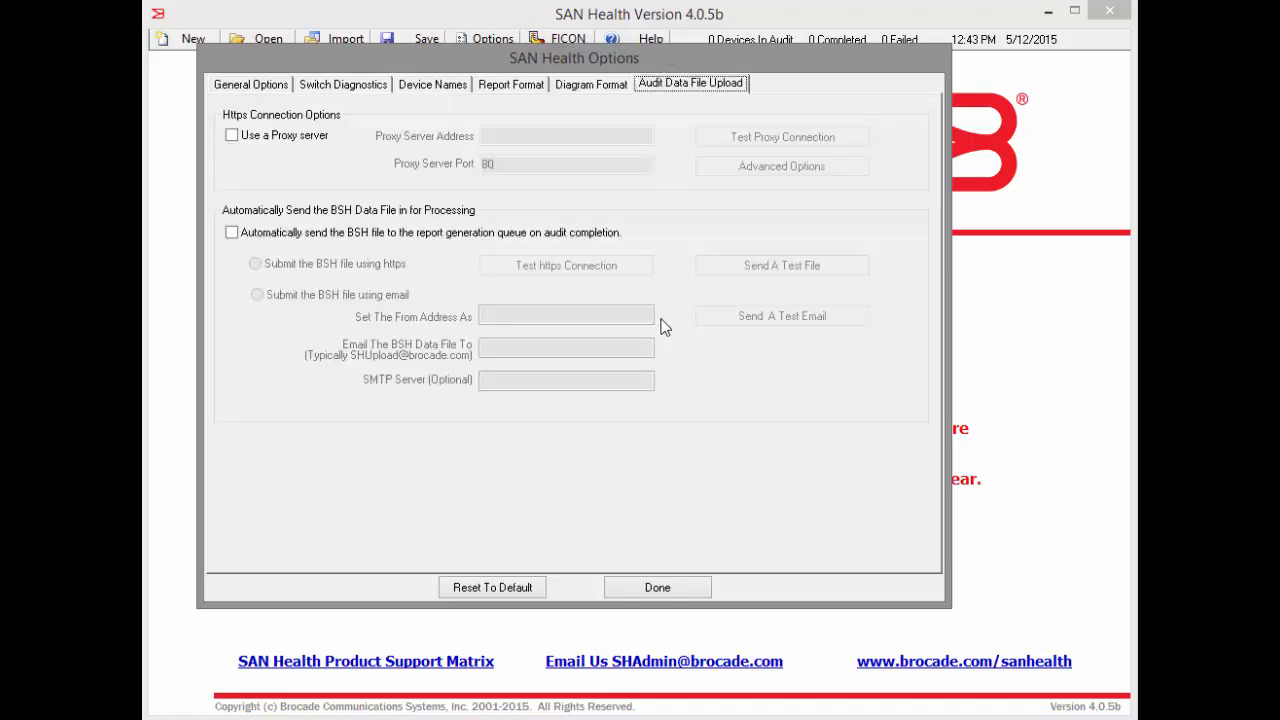
{"action": "left_click", "coordinate": [652, 591]}
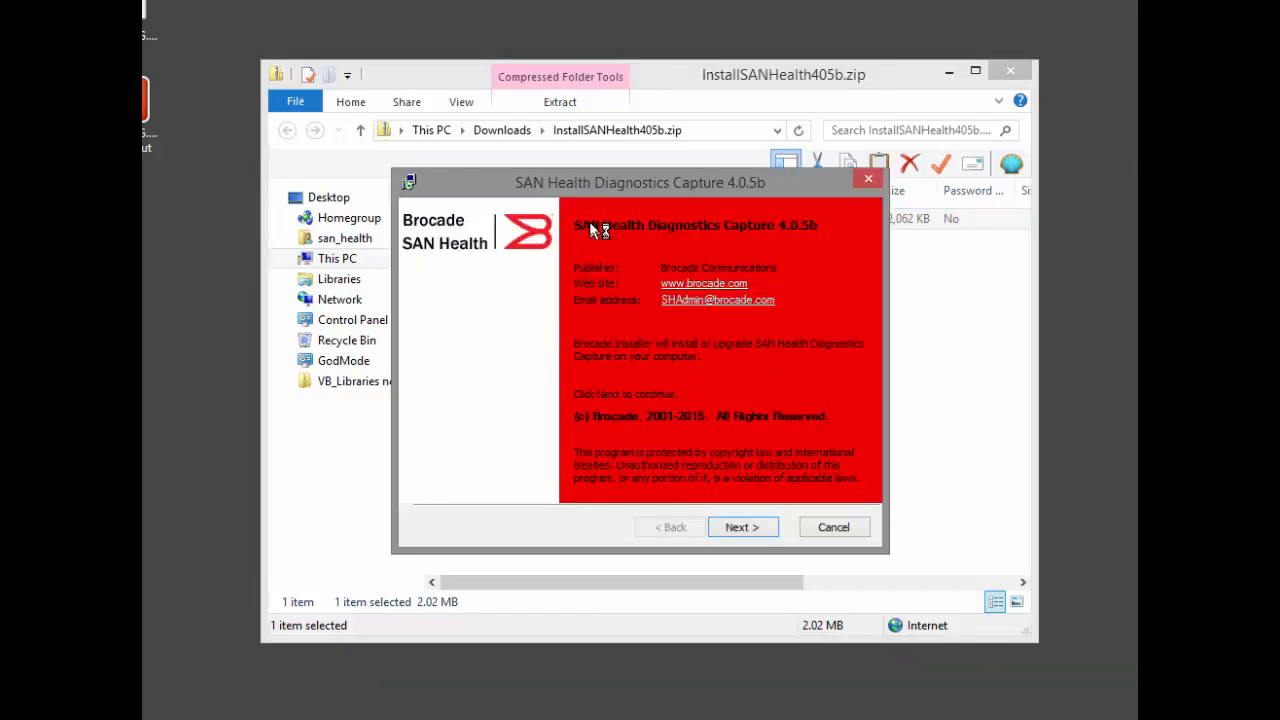
Install SAN Health Diagnostics Capture 4.0.5b, accepting the license terms and default folders, and start the application.
{"action": "key", "text": "Return"}
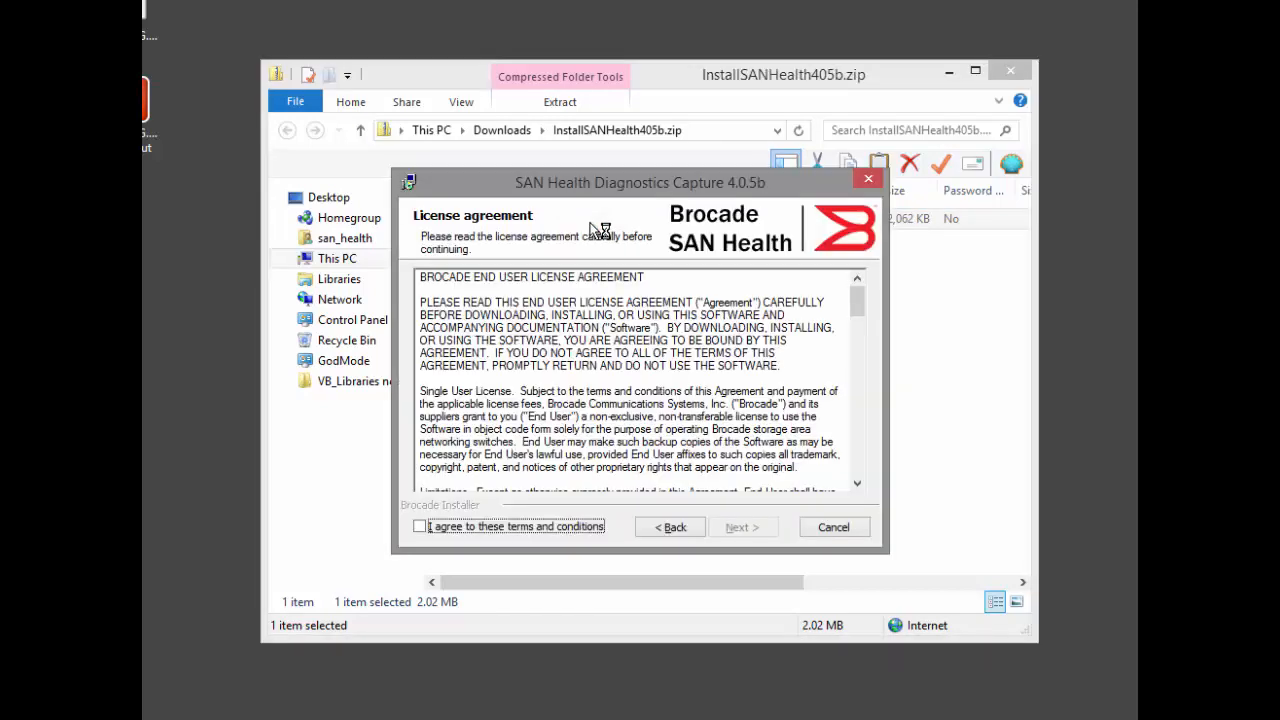
{"action": "key", "text": "space"}
{"action": "key", "text": "Return"}
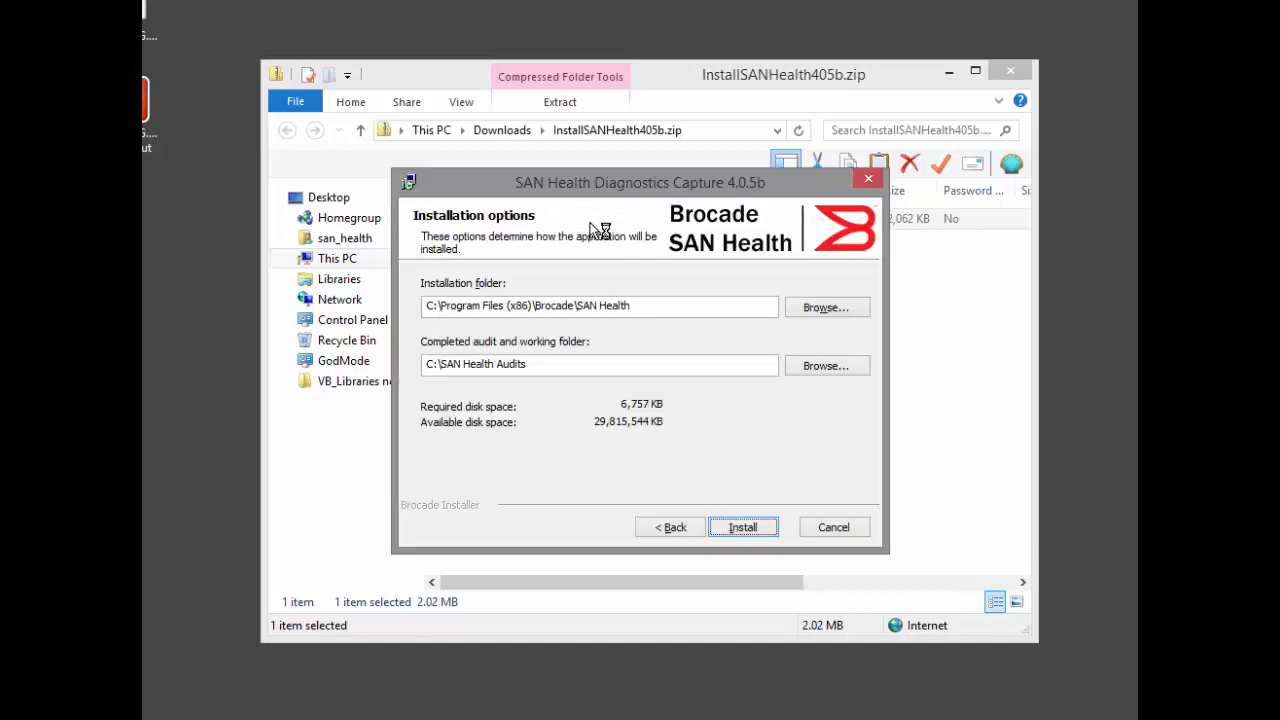
{"action": "key", "text": "Return"}
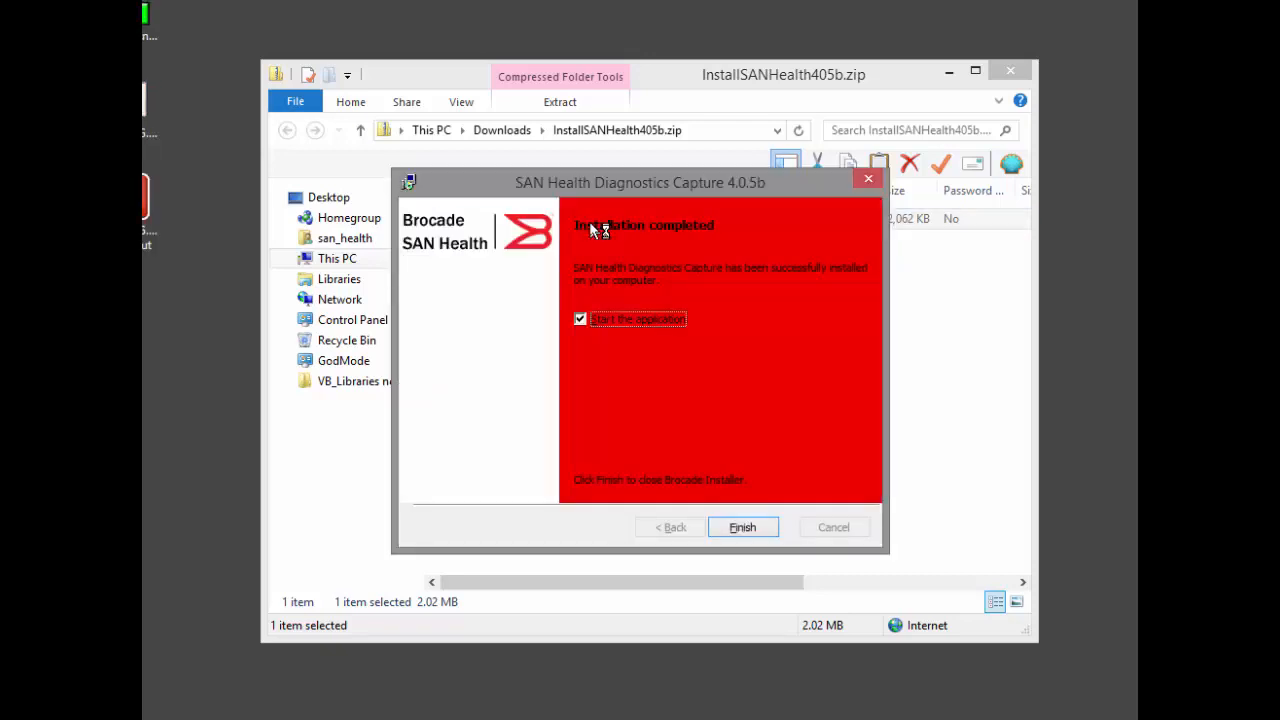
{"action": "key", "text": "Return"}
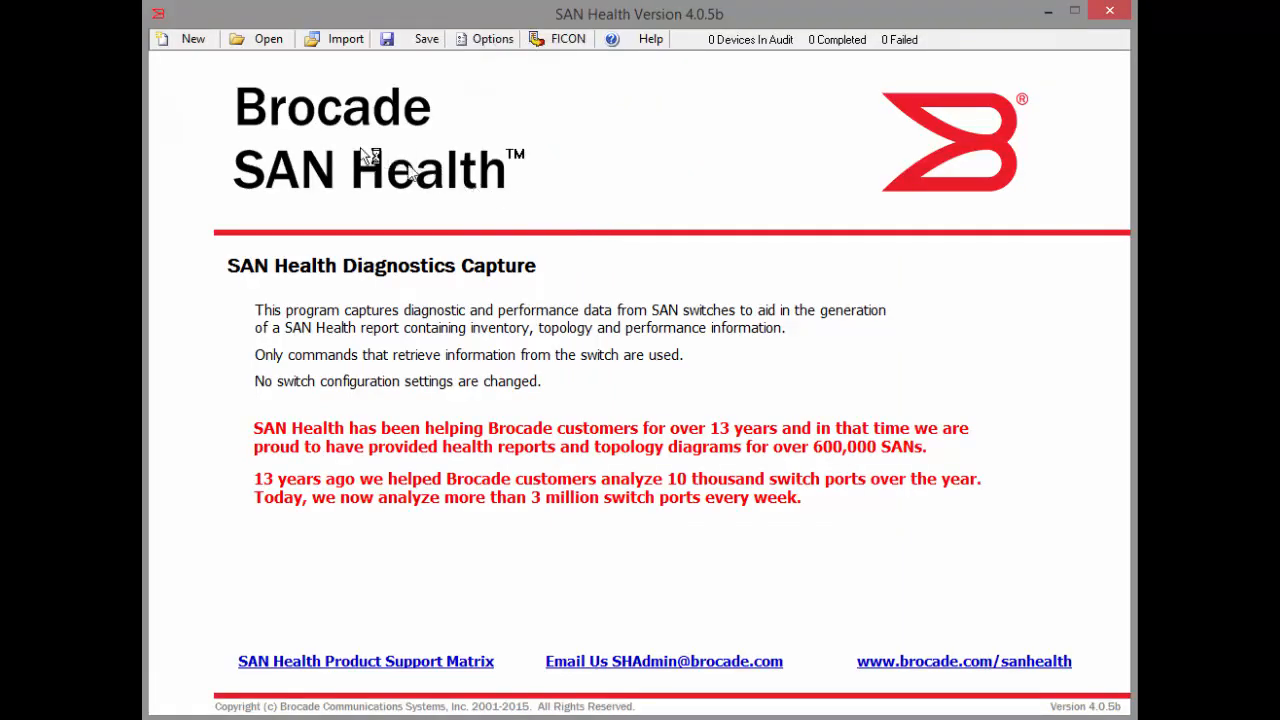
Start a new audit set with its site details ready for entry.
{"action": "left_click", "coordinate": [205, 45]}
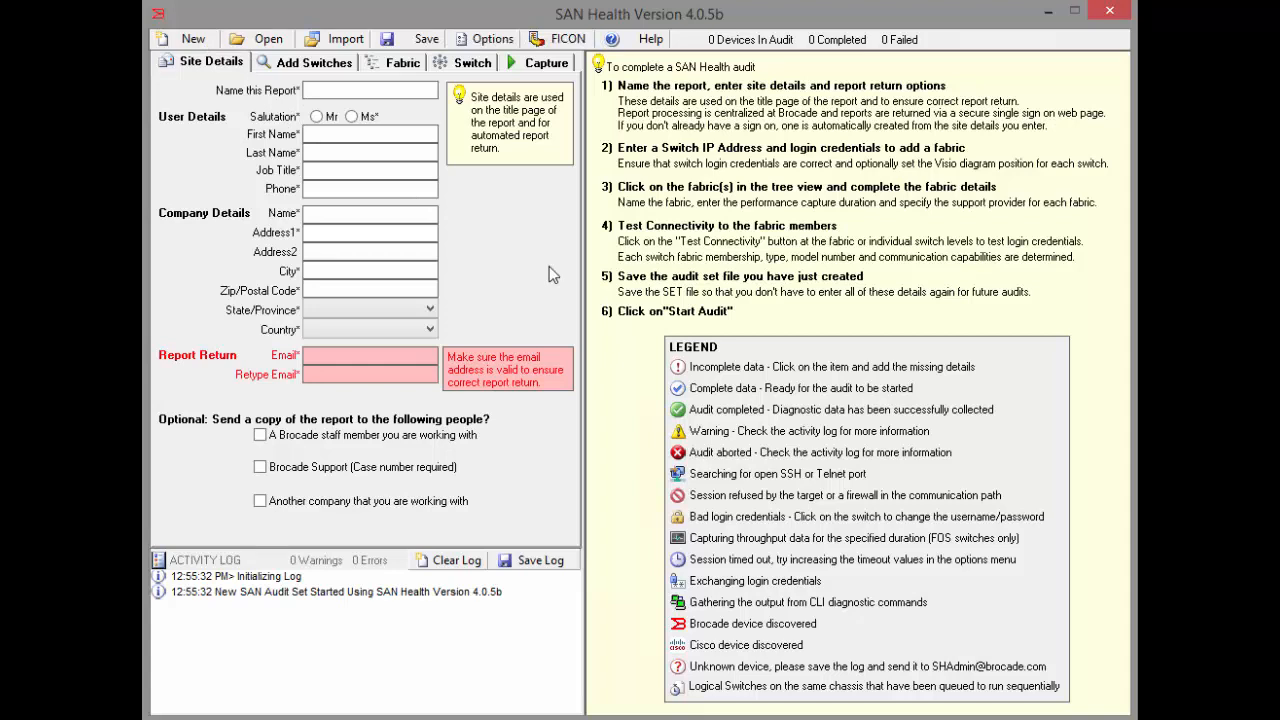
{"action": "left_click", "coordinate": [217, 60]}
{"action": "type", "text": "Production SAN"}
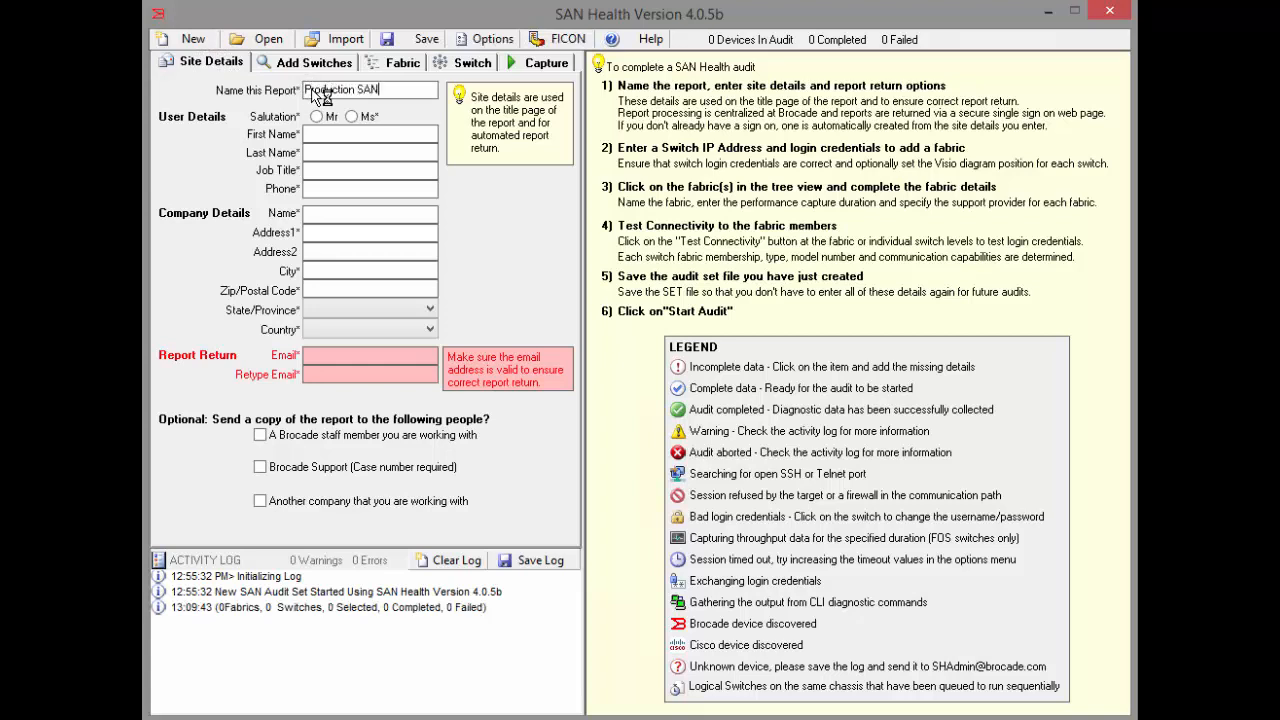
{"action": "key", "text": "BackSpace"}
{"action": "key", "text": "BackSpace"}
{"action": "key", "text": "BackSpace"}
{"action": "key", "text": "BackSpace"}
{"action": "key", "text": "BackSpace"}
{"action": "key", "text": "BackSpace"}
{"action": "key", "text": "BackSpace"}
{"action": "key", "text": "BackSpace"}
{"action": "key", "text": "BackSpace"}
{"action": "key", "text": "BackSpace"}
{"action": "key", "text": "BackSpace"}
{"action": "key", "text": "BackSpace"}
{"action": "key", "text": "BackSpace"}
{"action": "key", "text": "BackSpace"}
{"action": "type", "text": "Customer Site"}
{"action": "key", "text": "BackSpace"}
{"action": "key", "text": "BackSpace"}
{"action": "key", "text": "BackSpace"}
{"action": "key", "text": "BackSpace"}
{"action": "key", "text": "BackSpace"}
{"action": "key", "text": "BackSpace"}
{"action": "key", "text": "BackSpace"}
{"action": "key", "text": "BackSpace"}
{"action": "key", "text": "BackSpace"}
{"action": "key", "text": "BackSpace"}
{"action": "key", "text": "BackSpace"}
{"action": "key", "text": "BackSpace"}
{"action": "key", "text": "BackSpace"}
{"action": "key", "text": "BackSpace"}
{"action": "key", "text": "BackSpace"}
Name the report Fabric Side B and fill in the user's first name, last name, job title San Admin and phone number.
{"action": "type", "text": "Fabric"}
{"action": "type", "text": " Side B"}
{"action": "type", "text": "John"}
{"action": "type", "text": "Smith"}
{"action": "key", "text": "Tab"}
{"action": "type", "text": "San Admin"}
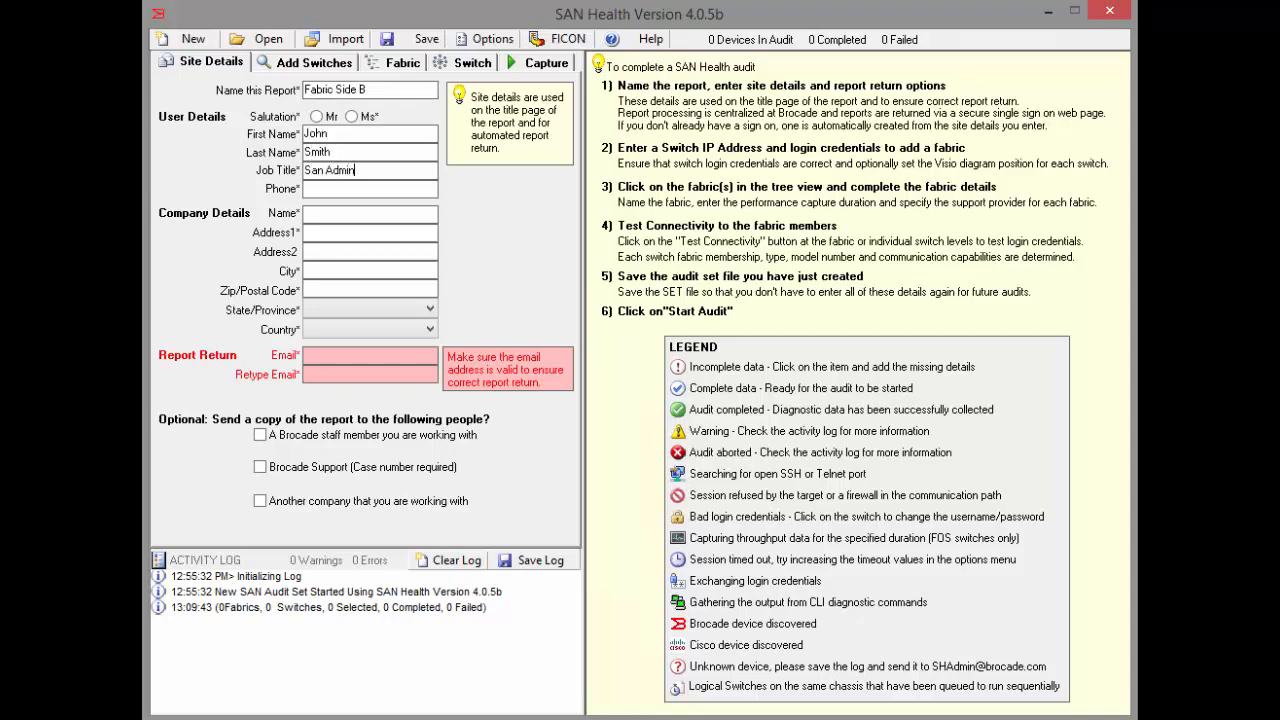
{"action": "type", "text": "Brocade"}
{"action": "type", "text": "130"}
{"action": "type", "text": " Holger Way"}
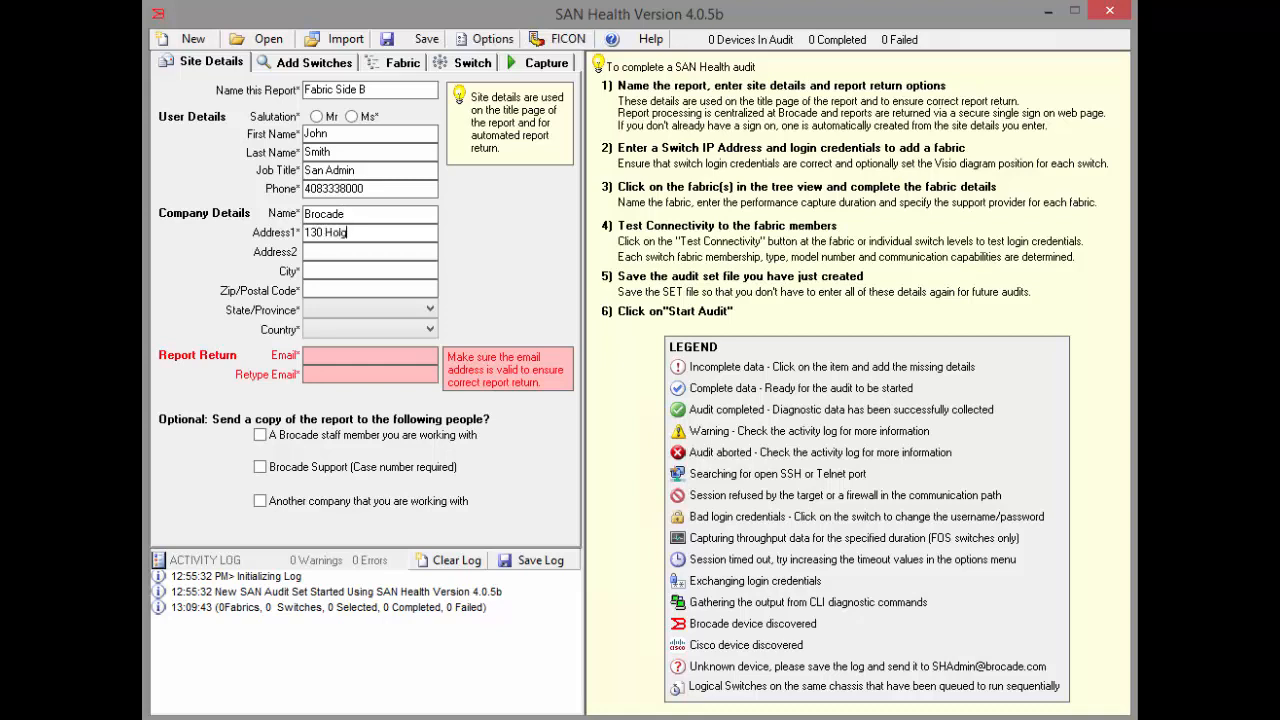
Fill in the company details with the name Brocade and its street address, city, postal code, state and country.
{"action": "key", "text": "Tab"}
{"action": "type", "text": "San Jose"}
{"action": "type", "text": "95110"}
{"action": "key", "text": "Tab"}
{"action": "type", "text": "CA"}
{"action": "key", "text": "Tab"}
{"action": "type", "text": "United States"}
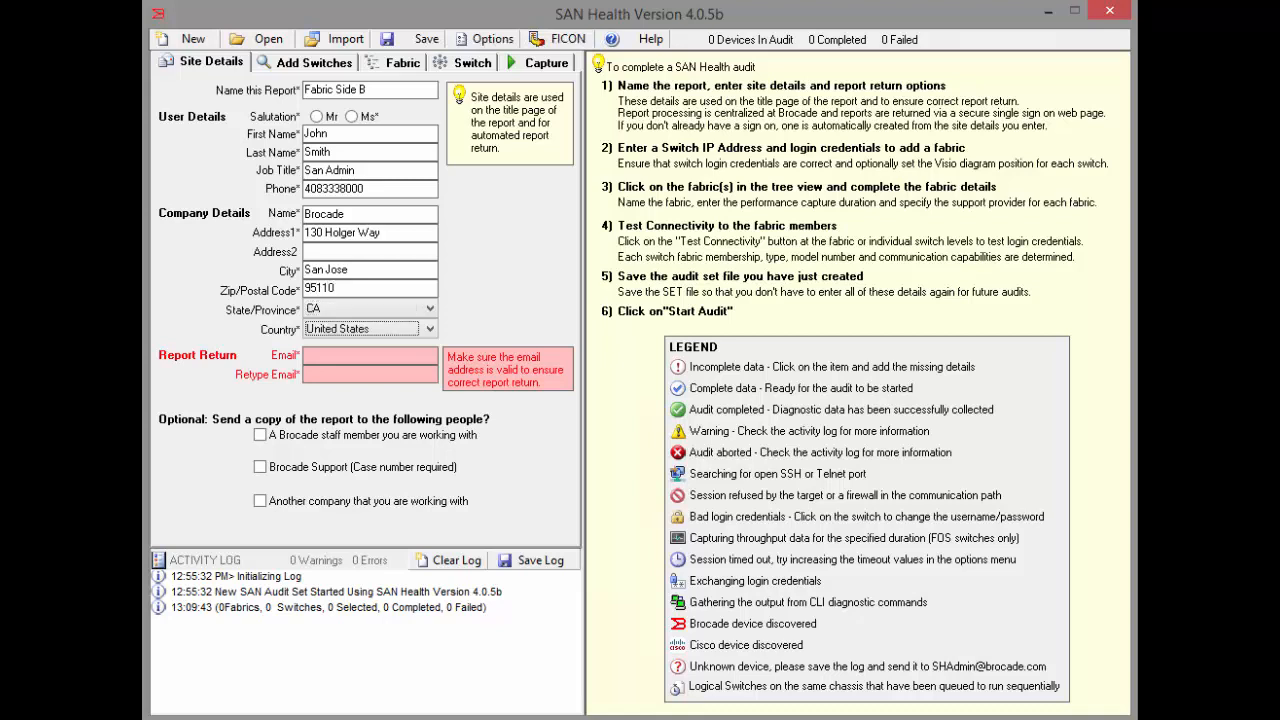
Enter the report return e-mail address and repeat it in the verification field.
{"action": "key", "text": "Tab"}
{"action": "key", "text": "Tab"}
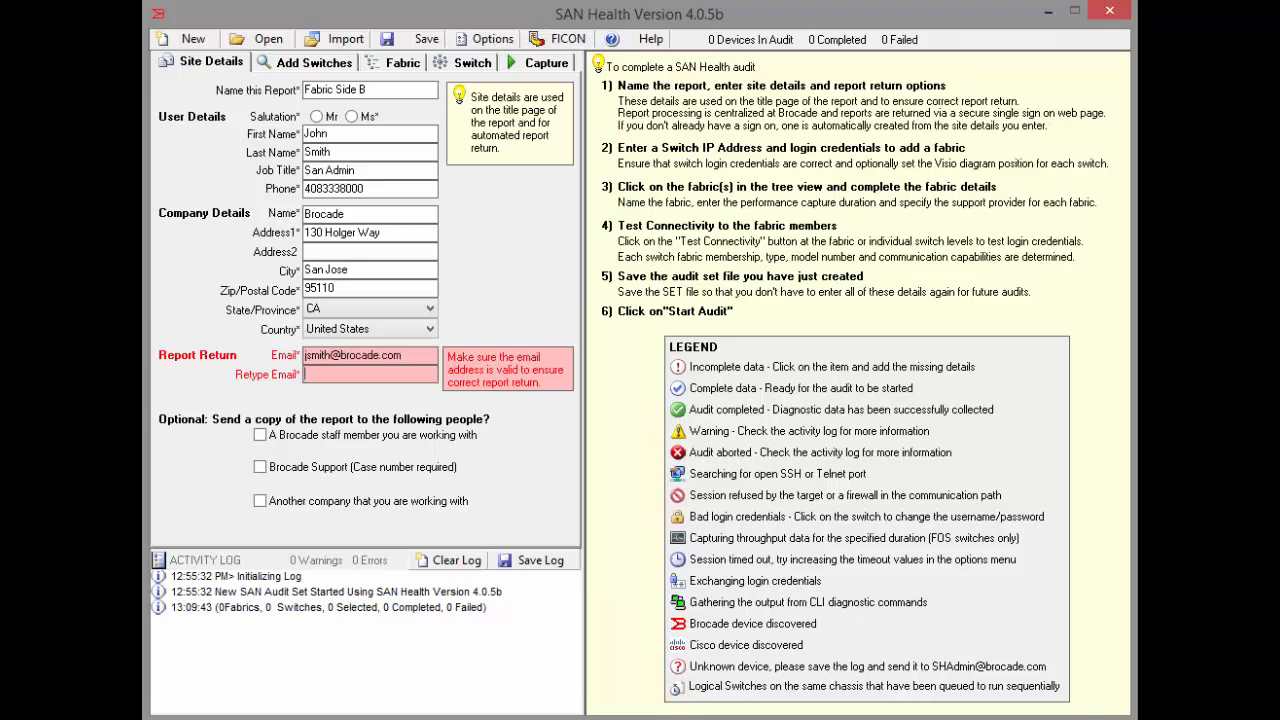
Request report copies for a Brocade staff member's e-mail address and for Brocade Support with the service request number.
{"action": "left_click", "coordinate": [271, 436]}
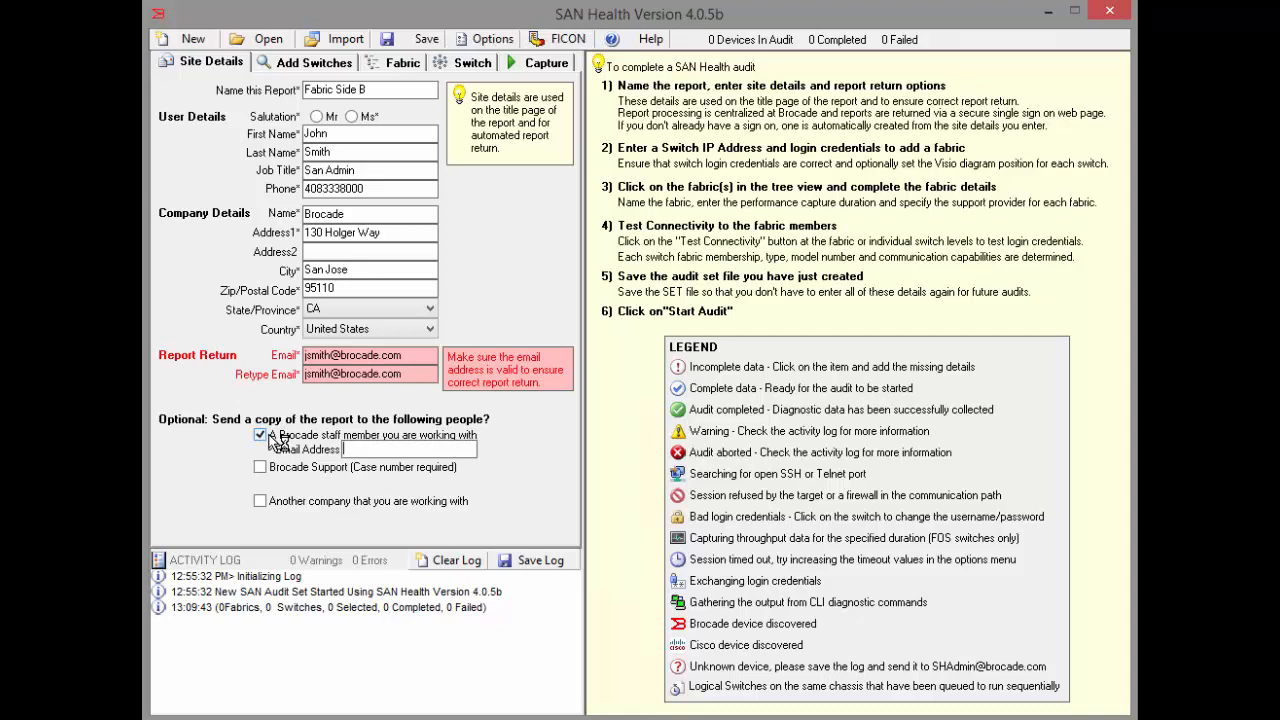
{"action": "key", "text": "Tab"}
{"action": "key", "text": "space"}
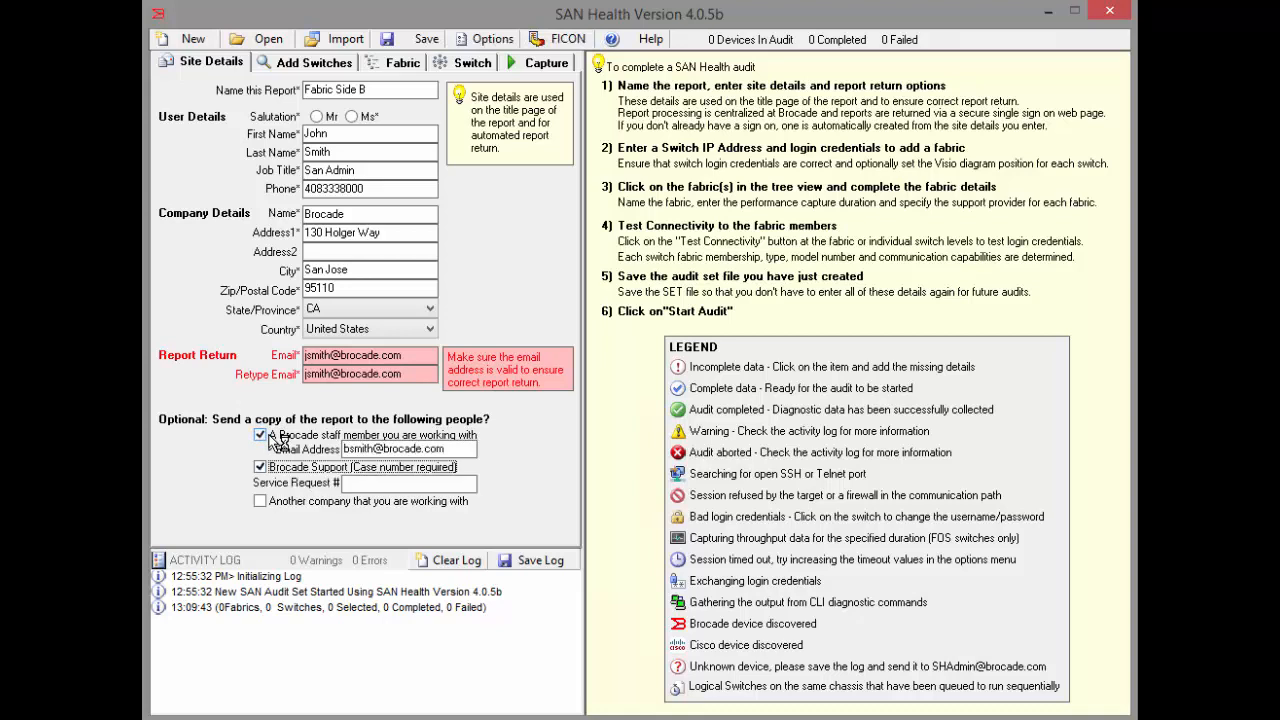
{"action": "key", "text": "Tab"}
{"action": "type", "text": "RSQT1000001"}
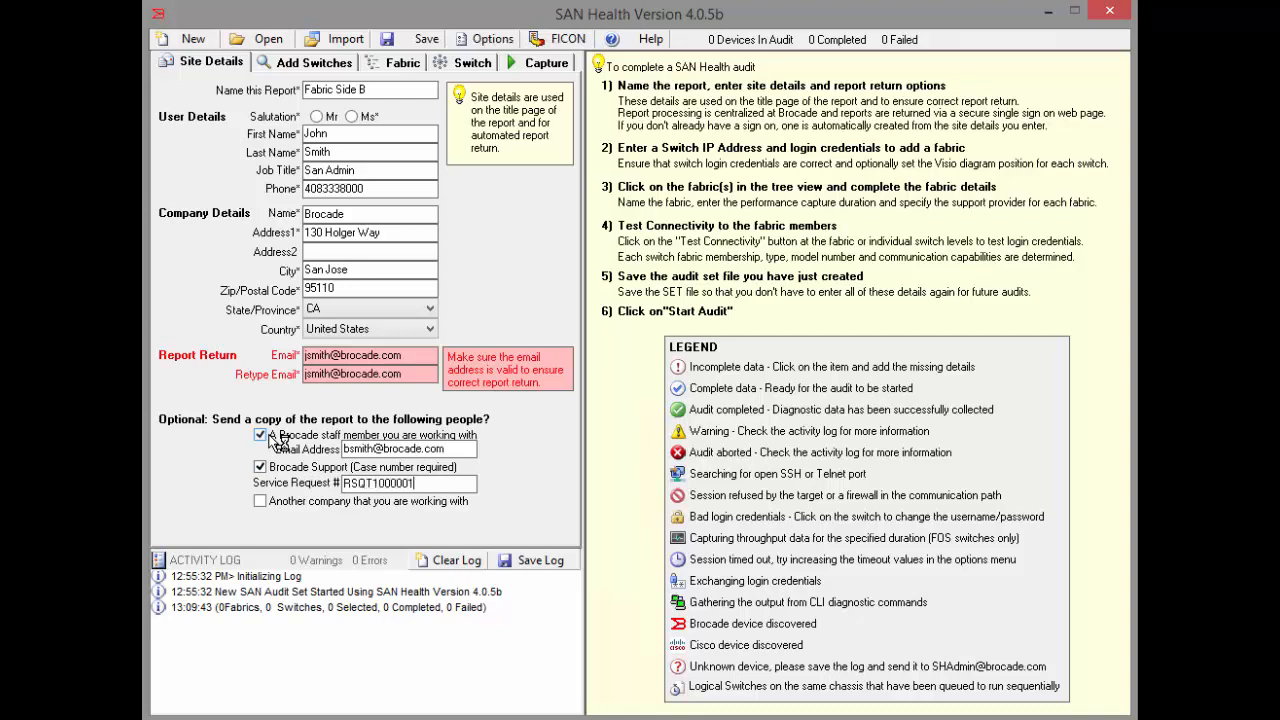
{"action": "key", "text": "Tab"}
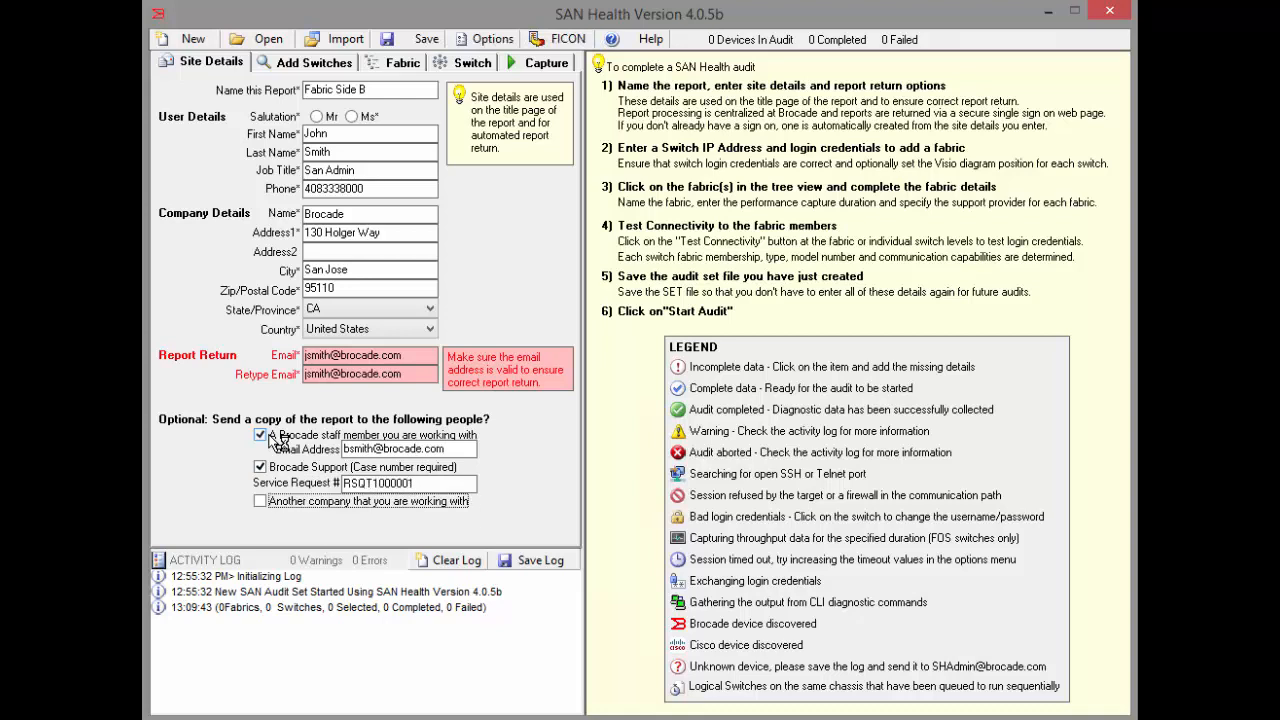
Request a report copy for another company, entering the company name "company" and its contact's e-mail address.
{"action": "key", "text": "space"}
{"action": "key", "text": "Tab"}
{"action": "type", "text": "csmi"}
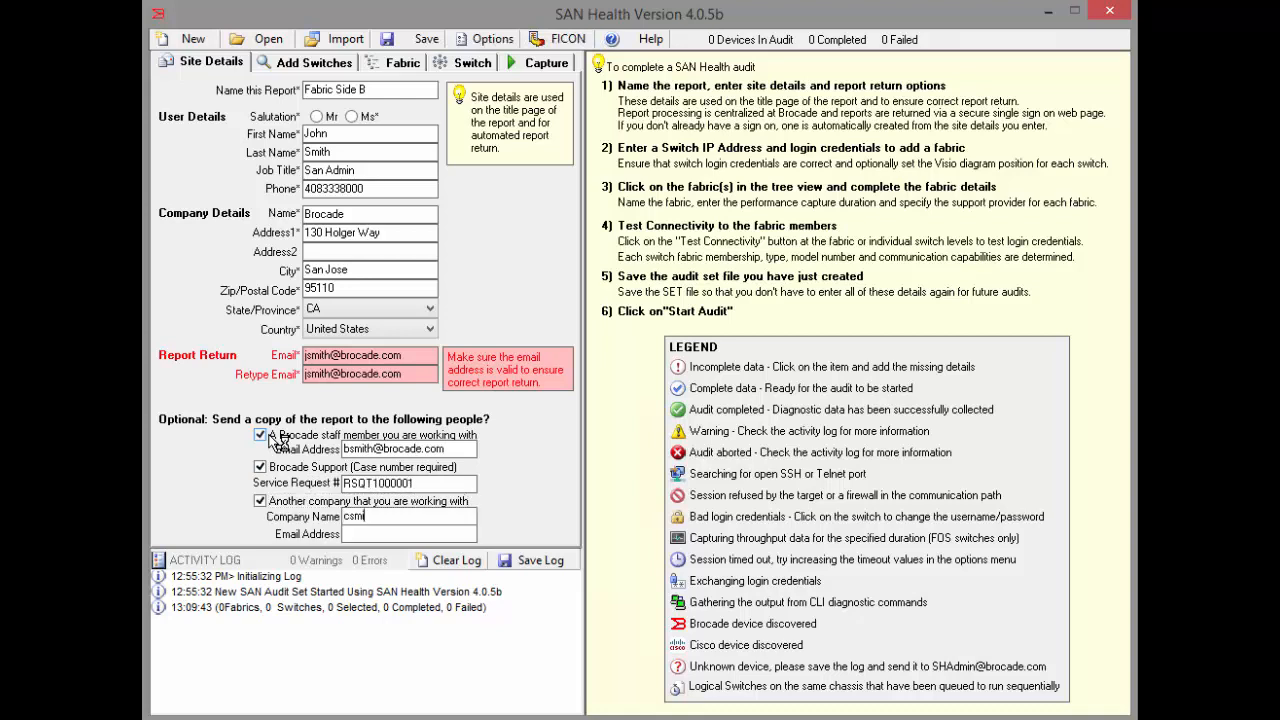
{"action": "type", "text": "th@company.com"}
{"action": "key", "text": "BackSpace"}
{"action": "key", "text": "BackSpace"}
{"action": "key", "text": "BackSpace"}
{"action": "key", "text": "BackSpace"}
{"action": "key", "text": "BackSpace"}
{"action": "key", "text": "BackSpace"}
{"action": "key", "text": "BackSpace"}
{"action": "key", "text": "BackSpace"}
{"action": "key", "text": "BackSpace"}
{"action": "key", "text": "BackSpace"}
{"action": "key", "text": "BackSpace"}
{"action": "key", "text": "BackSpace"}
{"action": "key", "text": "BackSpace"}
{"action": "key", "text": "BackSpace"}
{"action": "key", "text": "BackSpace"}
{"action": "key", "text": "BackSpace"}
{"action": "key", "text": "BackSpace"}
{"action": "key", "text": "BackSpace"}
{"action": "type", "text": "companycsmith@company.co"}
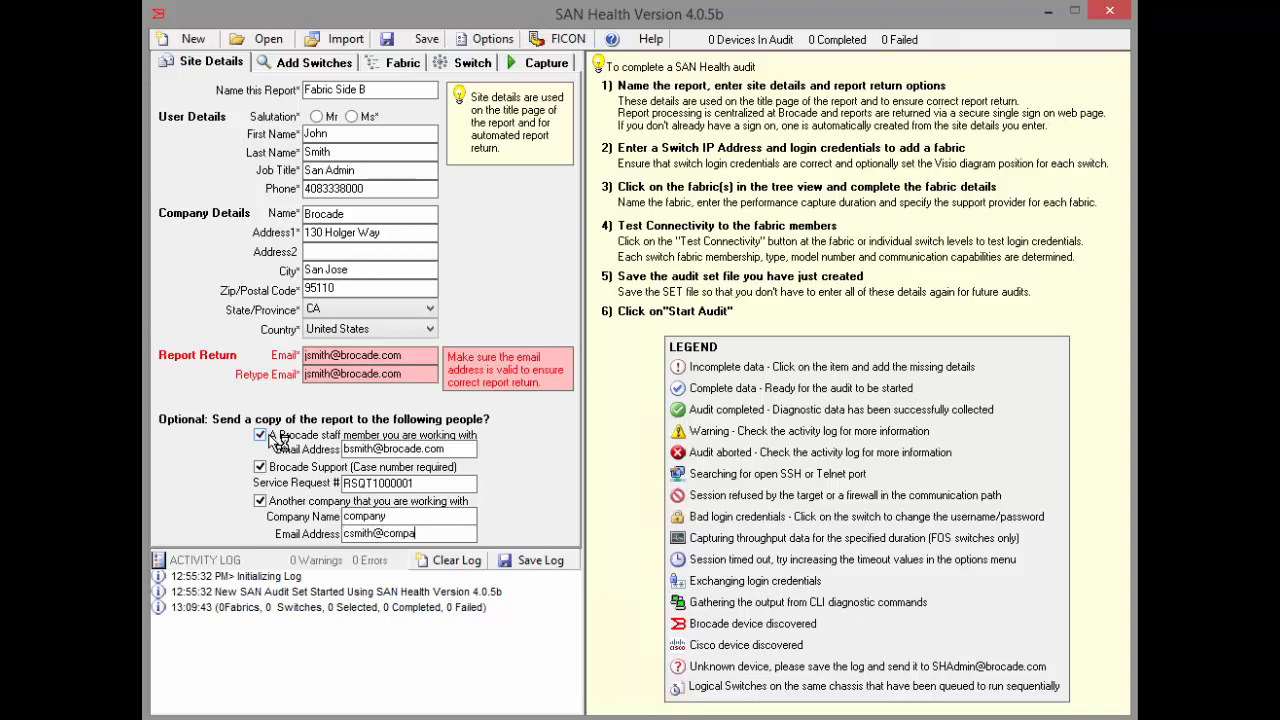
{"action": "type", "text": "m"}
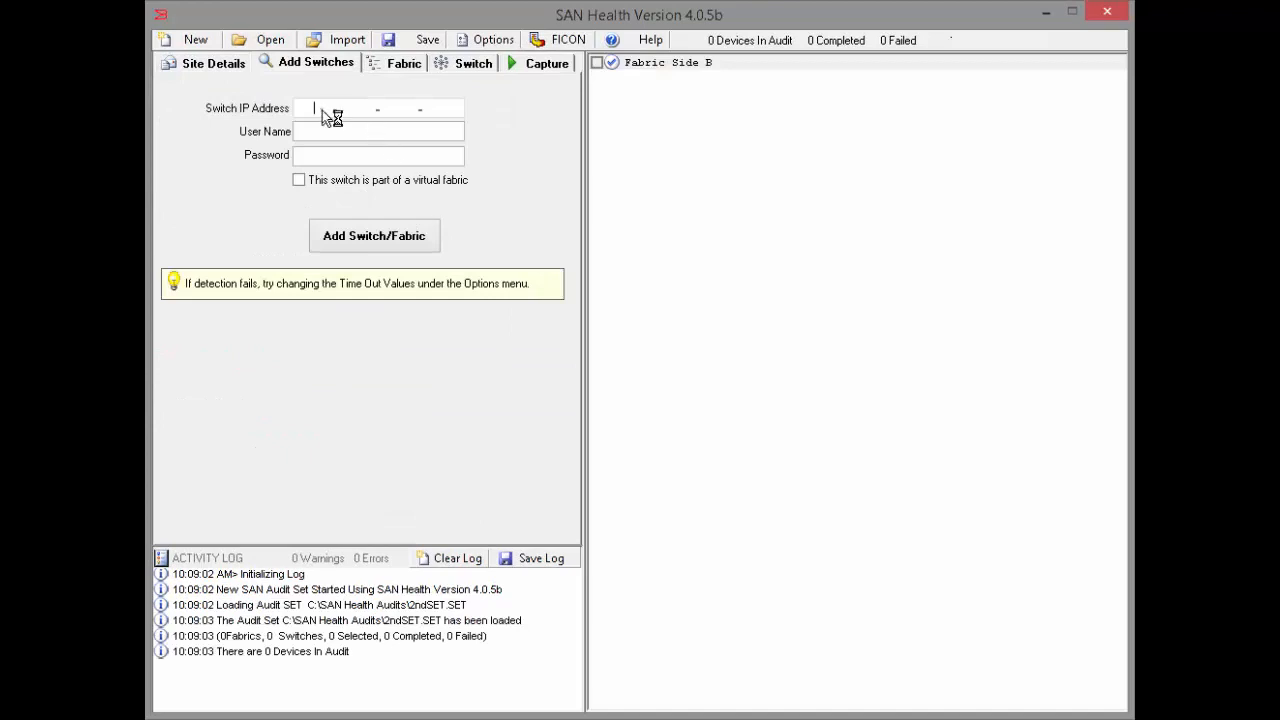
Add the switch at 10.18.224.207 and its fabric with user name admin and the switch password, without the virtual fabric option.
{"action": "type", "text": "10.18.224.207"}
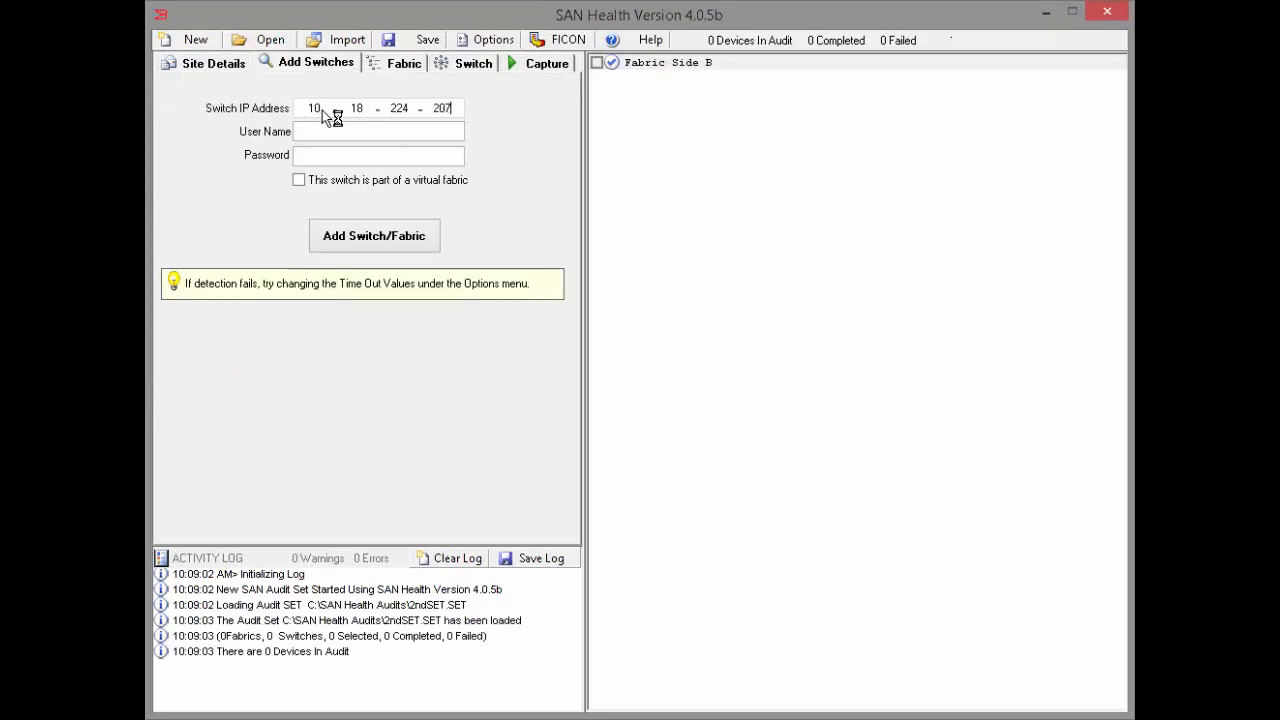
{"action": "key", "text": "Tab"}
{"action": "type", "text": "admin"}
{"action": "key", "text": "Tab"}
{"action": "type", "text": "*****"}
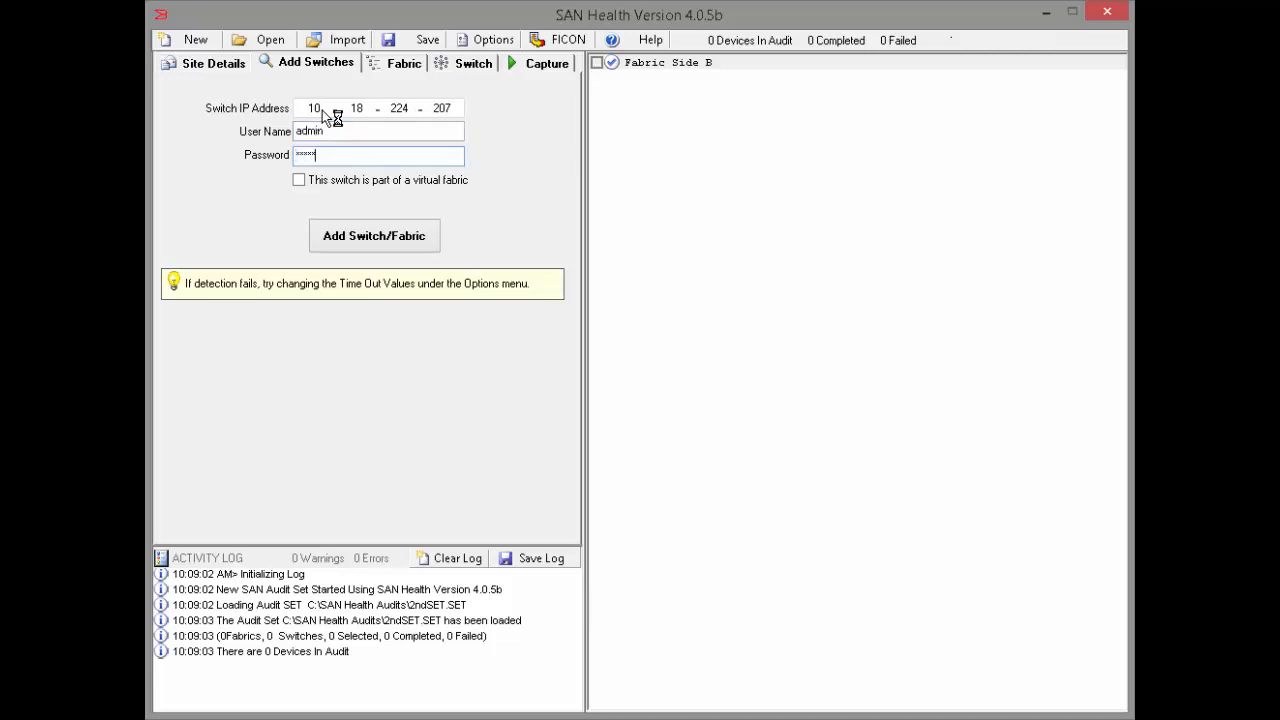
{"action": "type", "text": "****"}
{"action": "key", "text": "Tab"}
{"action": "key", "text": "space"}
{"action": "key", "text": "space"}
{"action": "key", "text": "Return"}
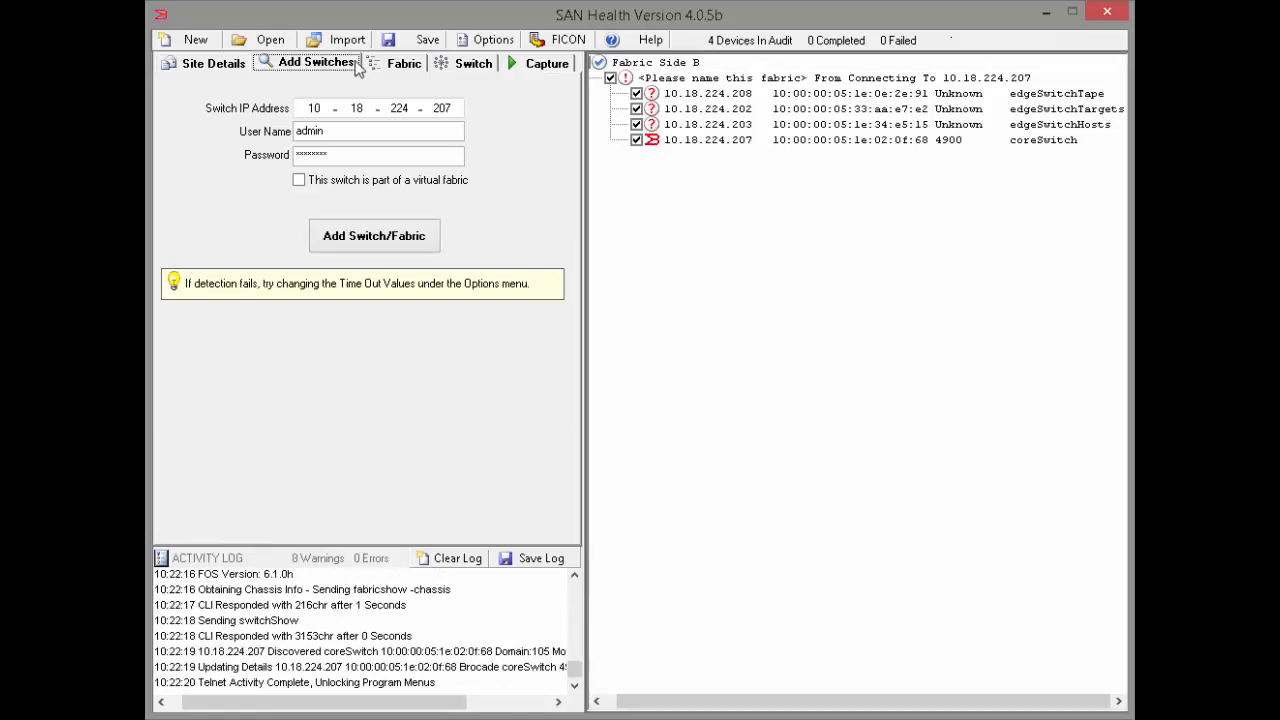
Name the fabric Production Fabric, with Brocade Direct Support as vendor and a performance capture duration of 1 Minute.
{"action": "left_click", "coordinate": [391, 64]}
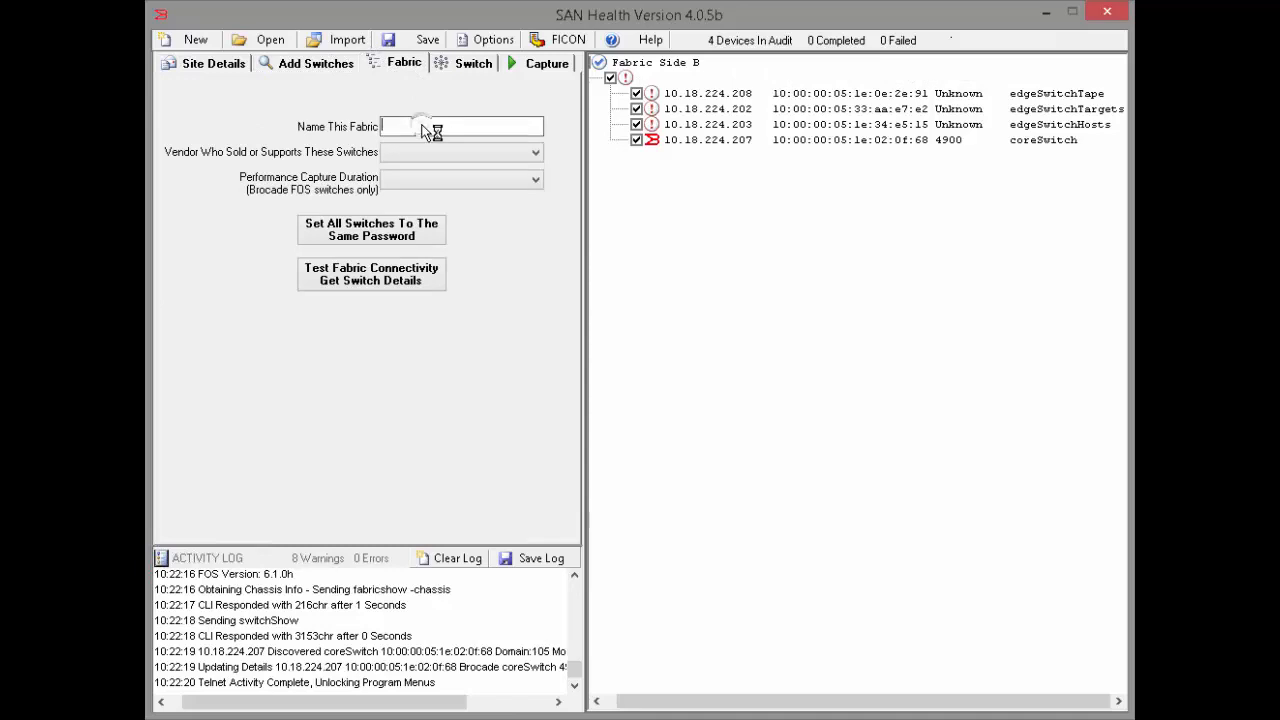
{"action": "type", "text": "Production Fabric"}
{"action": "left_click", "coordinate": [446, 157]}
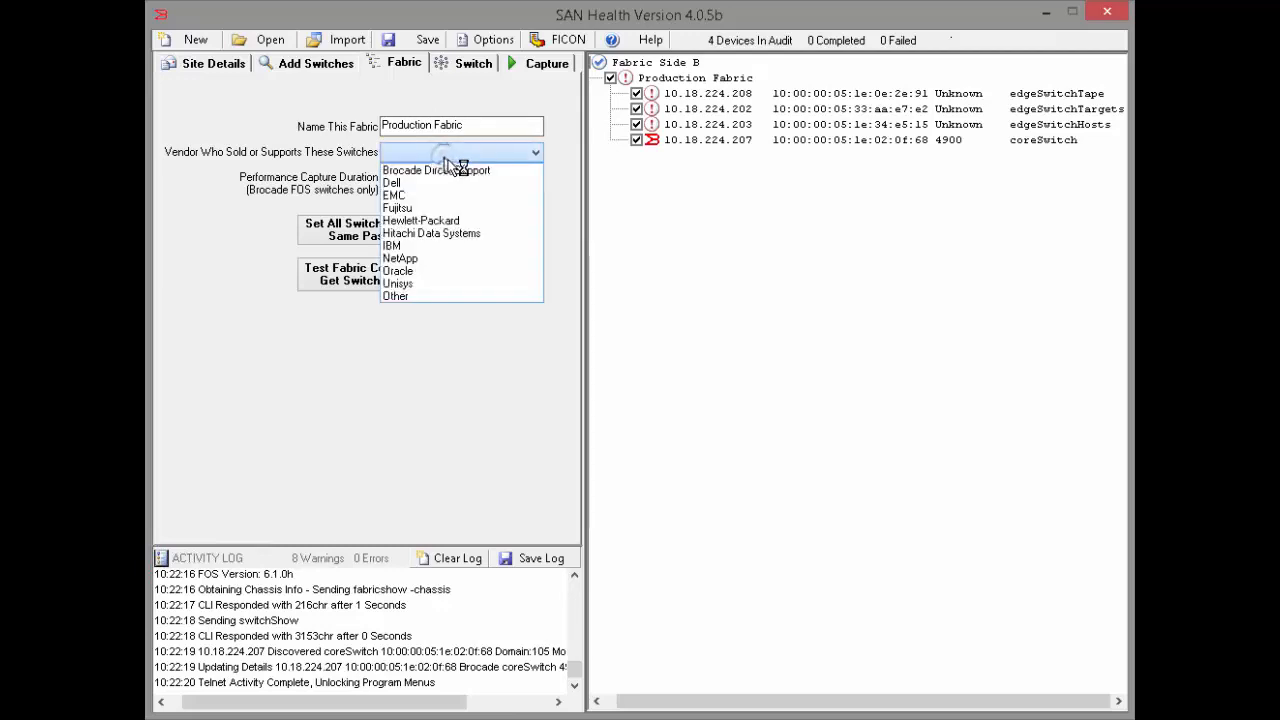
{"action": "left_click", "coordinate": [458, 166]}
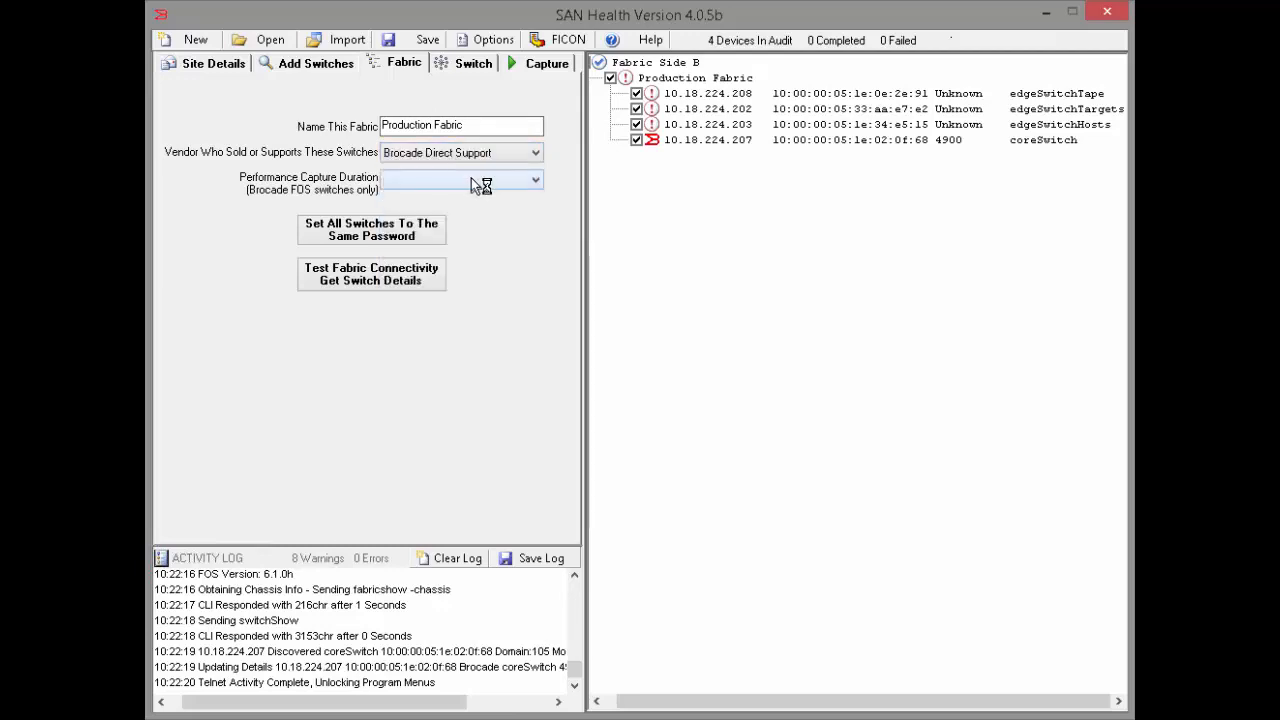
{"action": "left_click", "coordinate": [471, 180]}
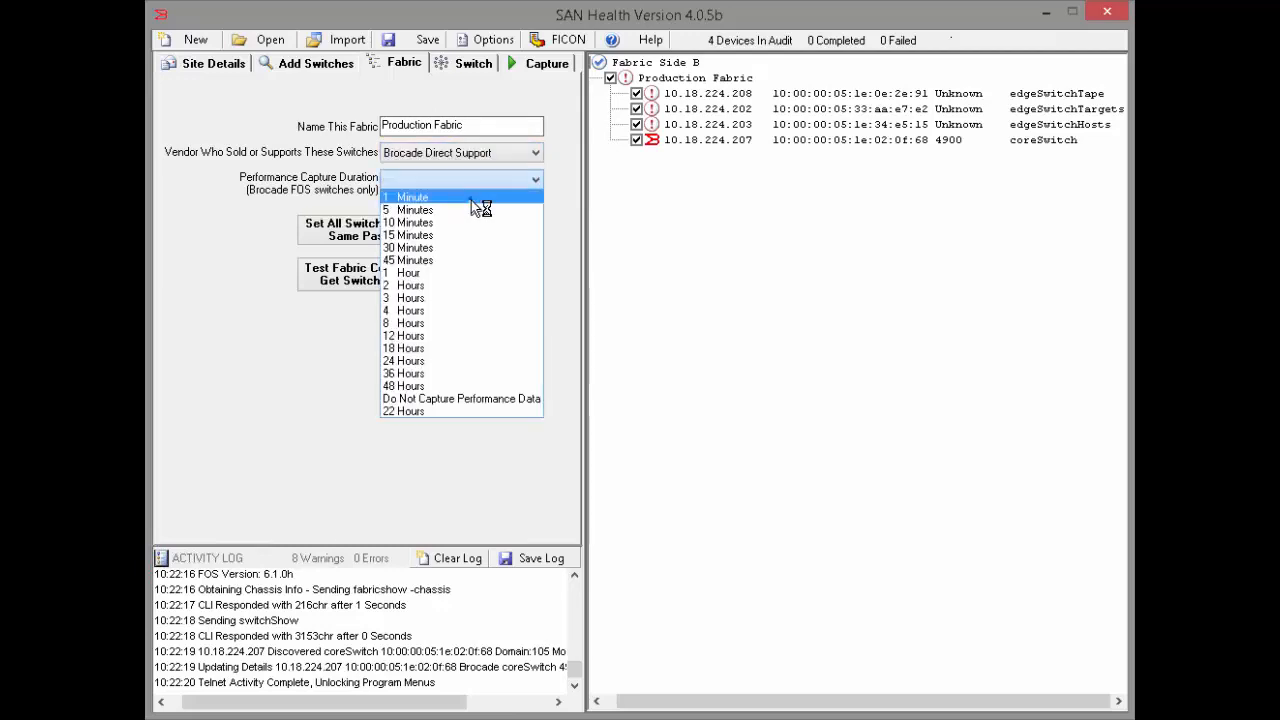
{"action": "left_click", "coordinate": [471, 198]}
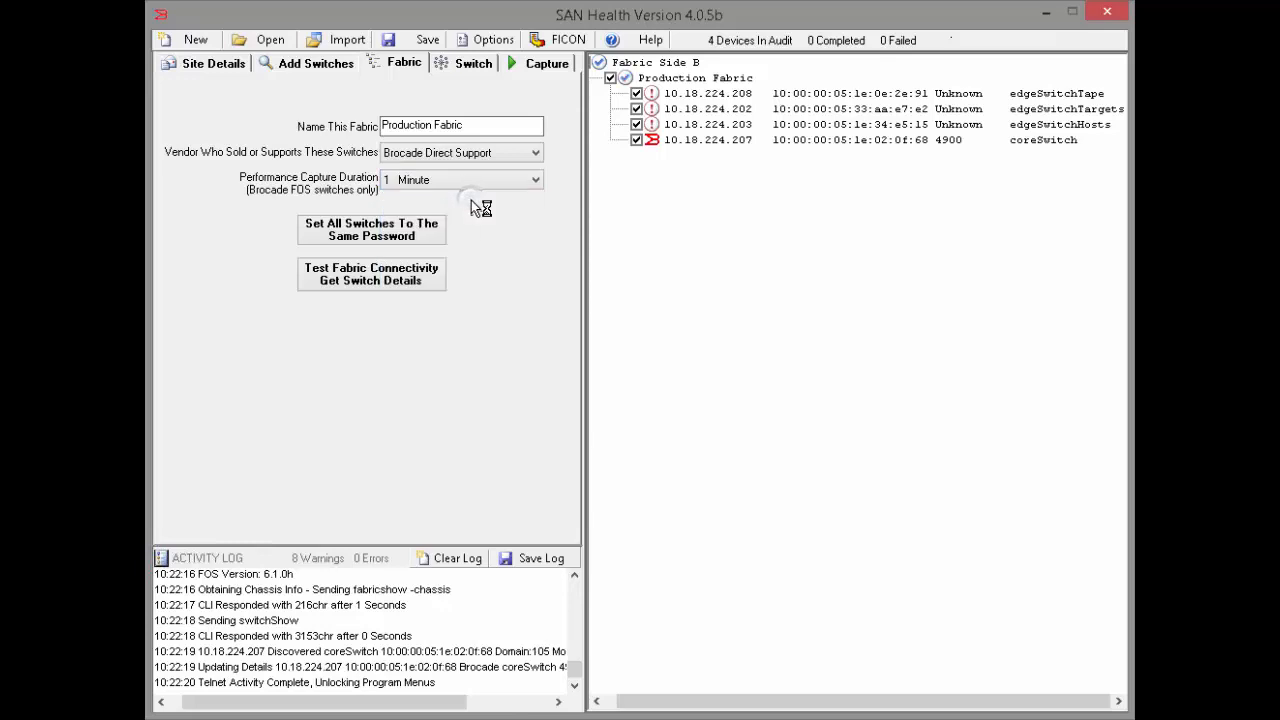
Set all switches to the user name admin and the same login password, and test fabric connectivity to get the switch details.
{"action": "left_click", "coordinate": [414, 231]}
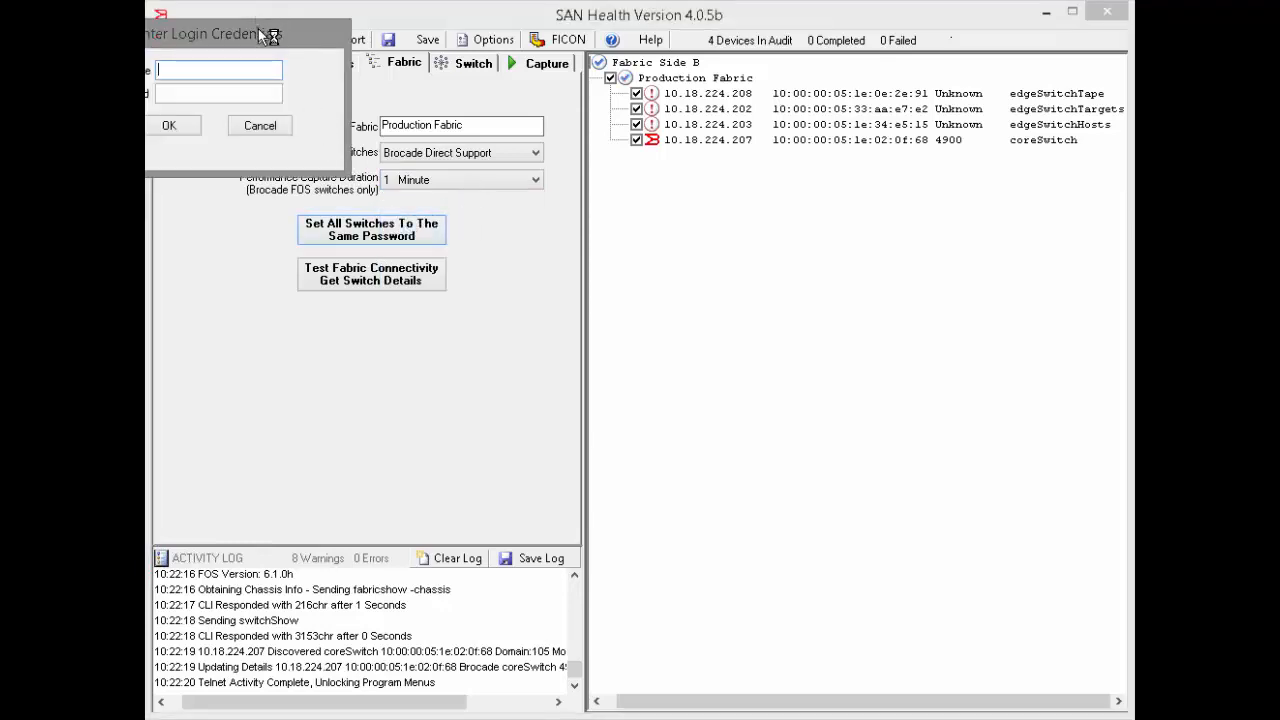
{"action": "left_click_drag", "start_coordinate": [265, 36], "coordinate": [433, 106]}
{"action": "type", "text": "a"}
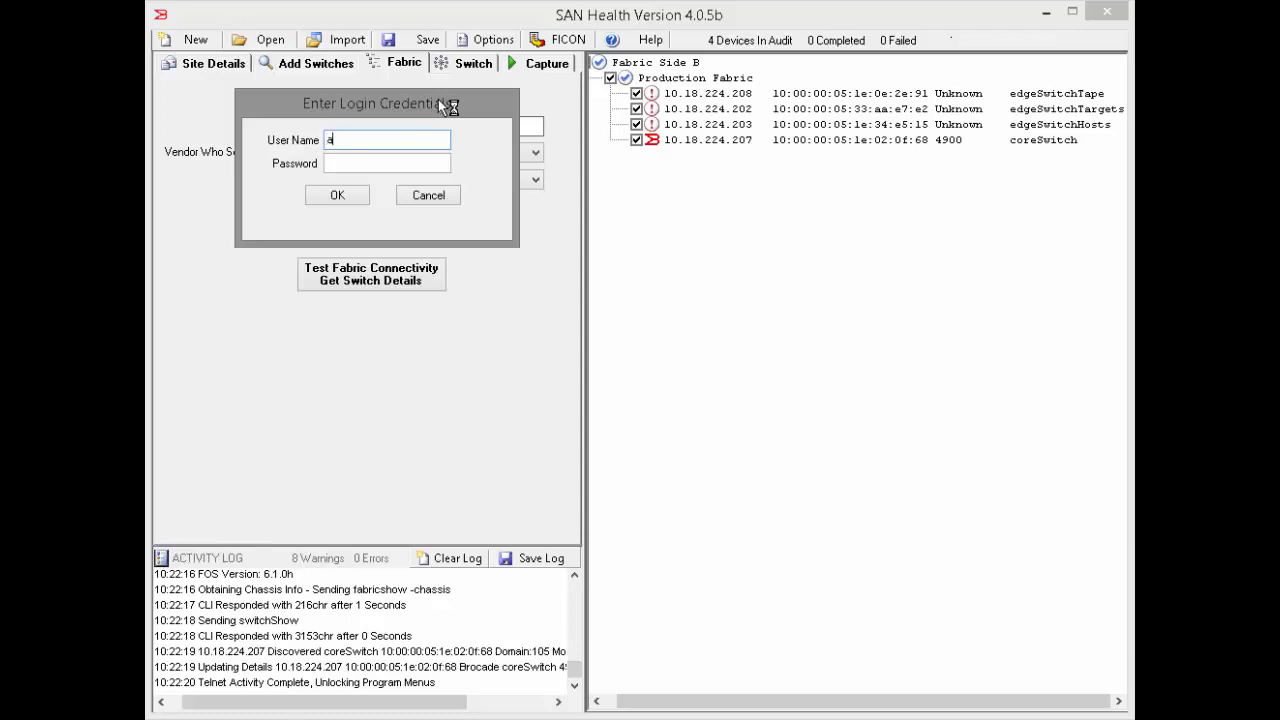
{"action": "type", "text": "dmin"}
{"action": "key", "text": "Tab"}
{"action": "type", "text": "**"}
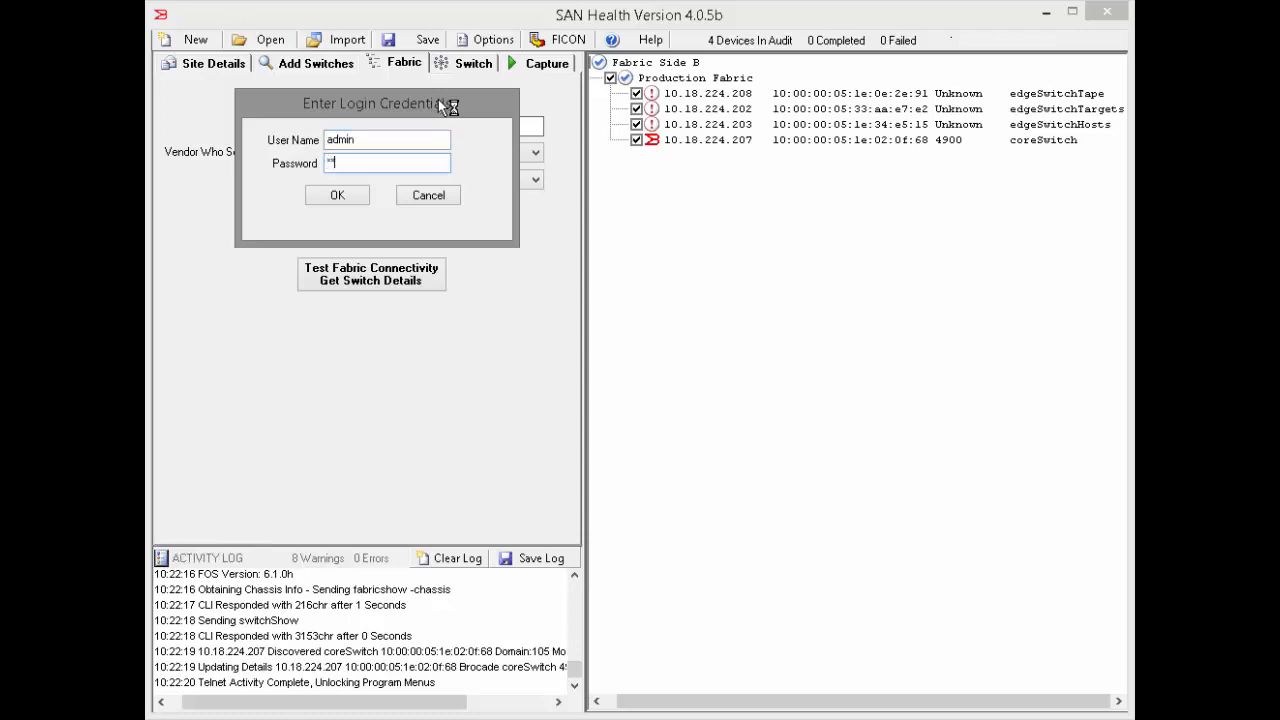
{"action": "type", "text": "******"}
{"action": "left_click", "coordinate": [350, 195]}
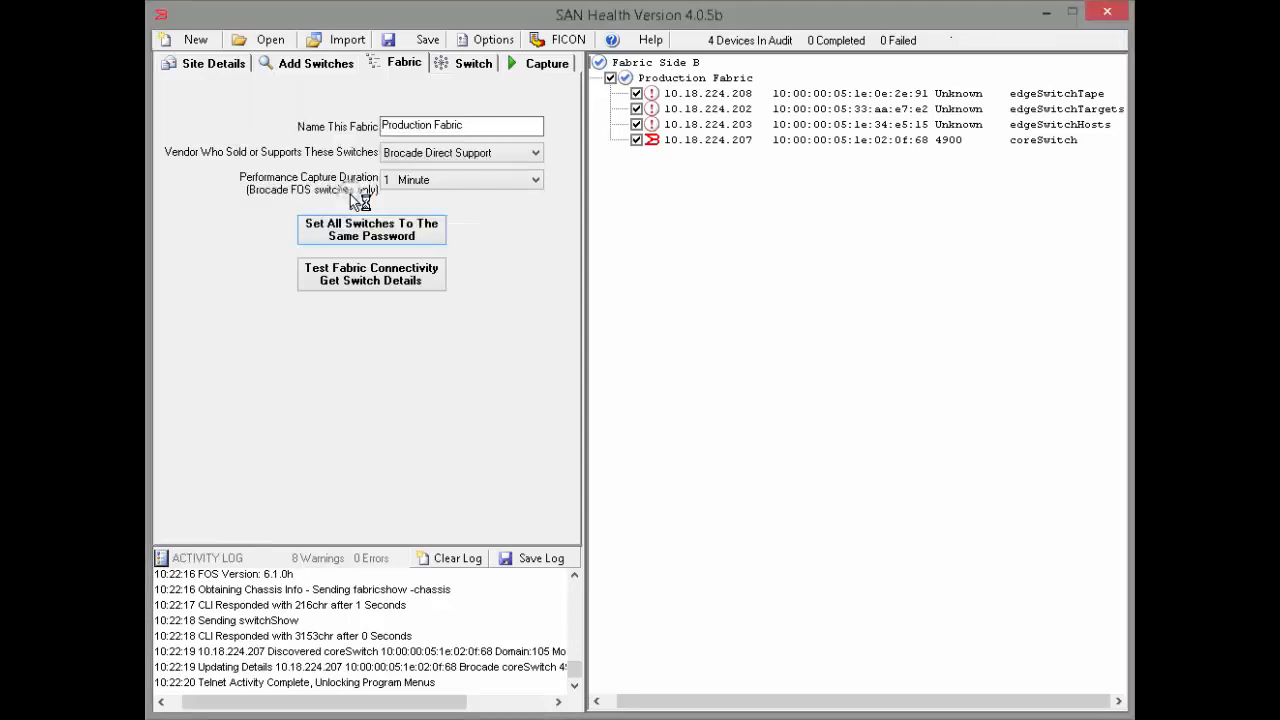
{"action": "left_click", "coordinate": [385, 275]}
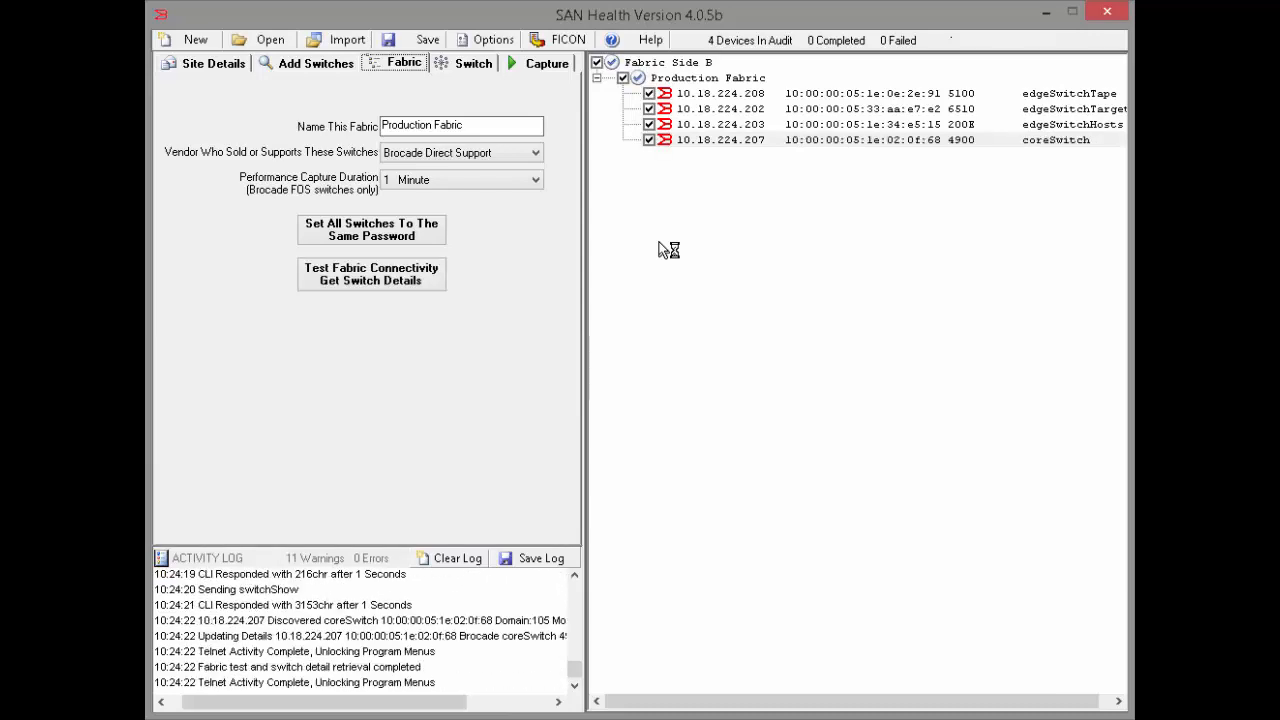
Show the details of the edgeSwitchTape switch at 10.18.224.208, test its connectivity and retrieve its switch details.
{"action": "left_click", "coordinate": [468, 65]}
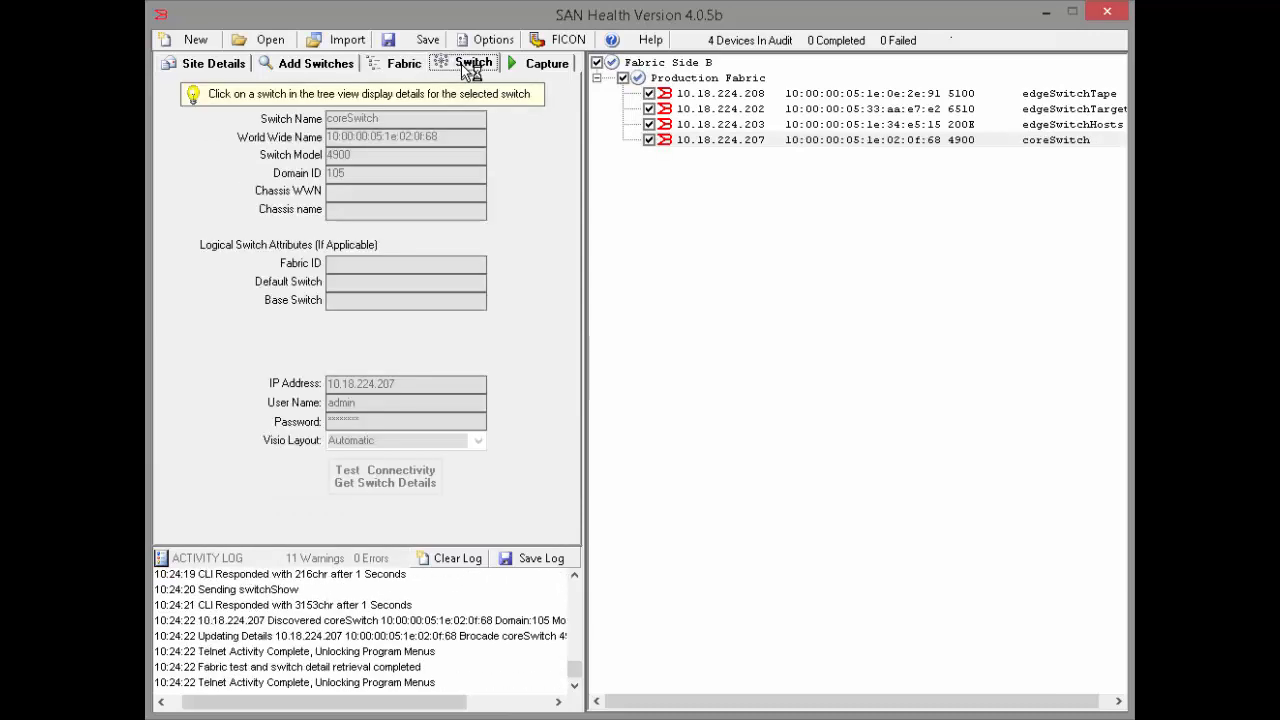
{"action": "left_click", "coordinate": [662, 93]}
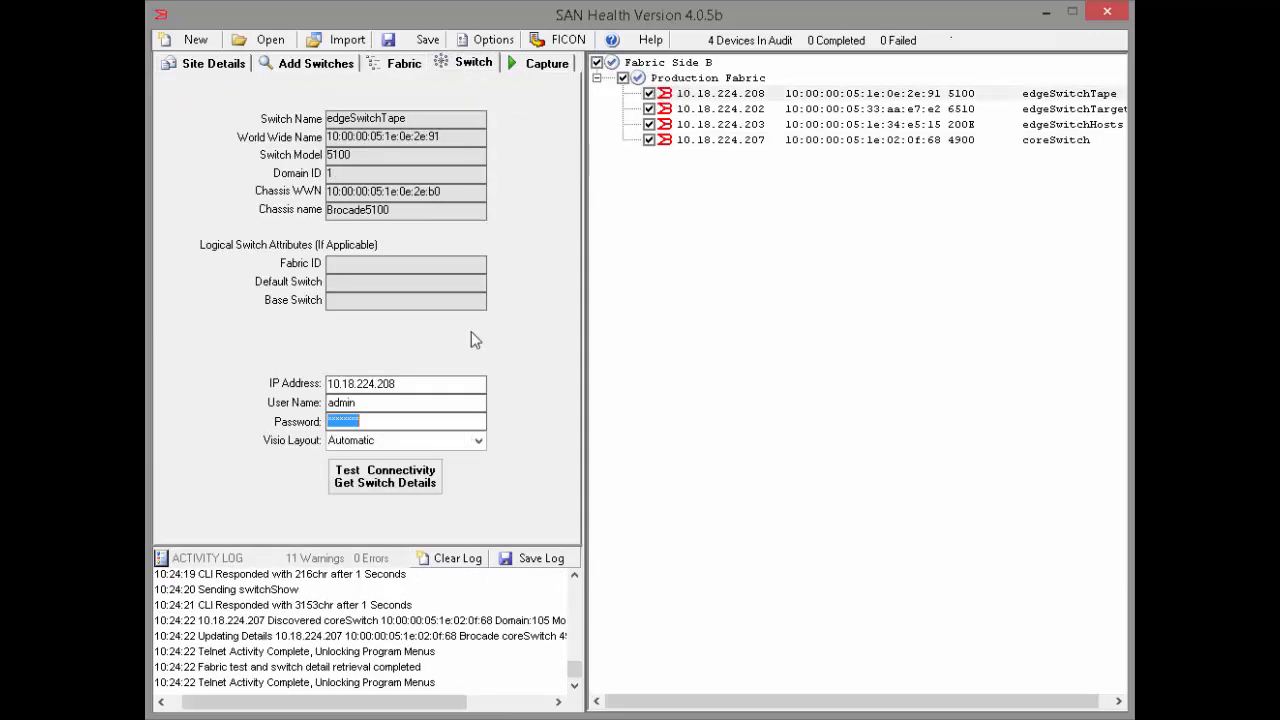
{"action": "left_click", "coordinate": [381, 487]}
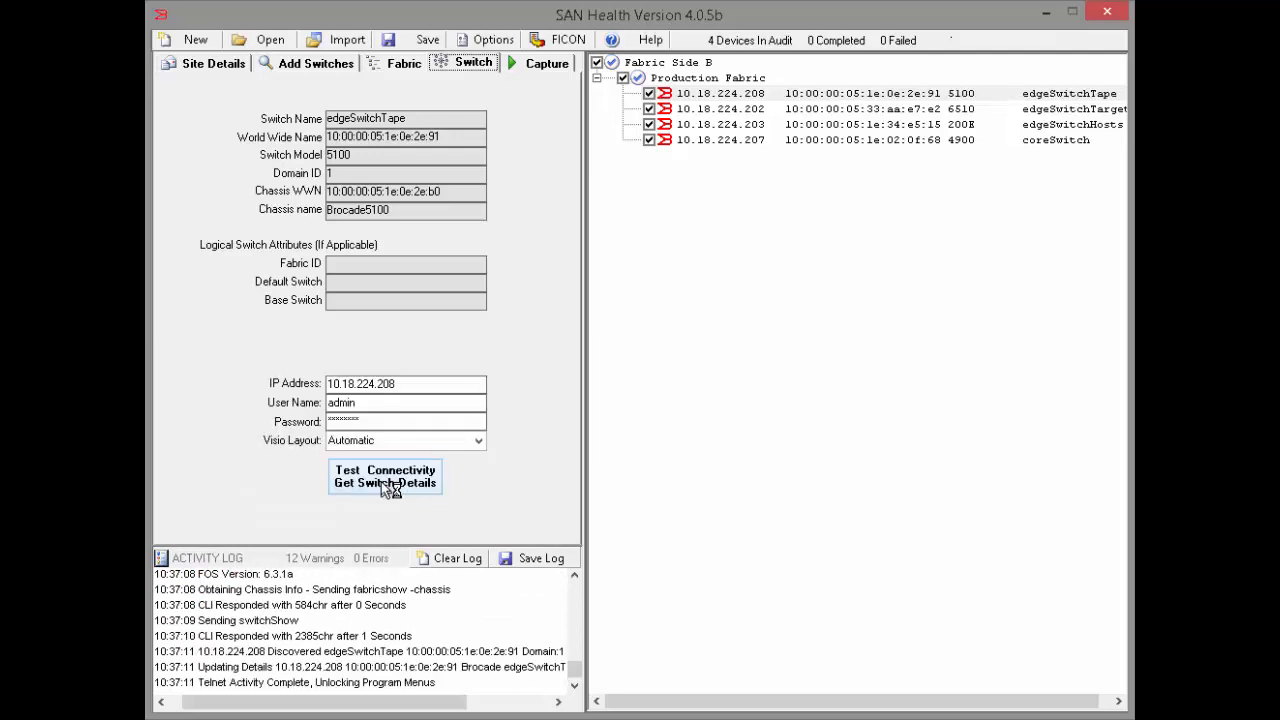
Start the audit to capture diagnostic data from the switches in Production Fabric.
{"action": "left_click", "coordinate": [531, 67]}
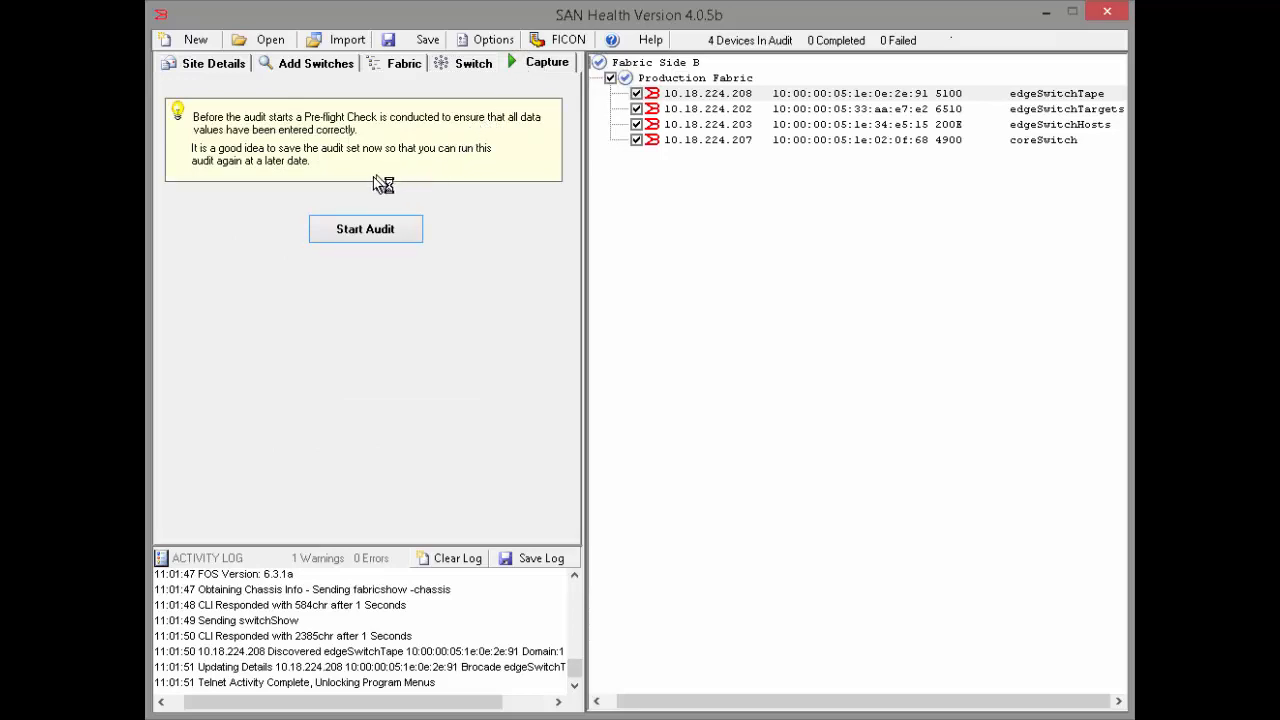
{"action": "left_click", "coordinate": [352, 228]}
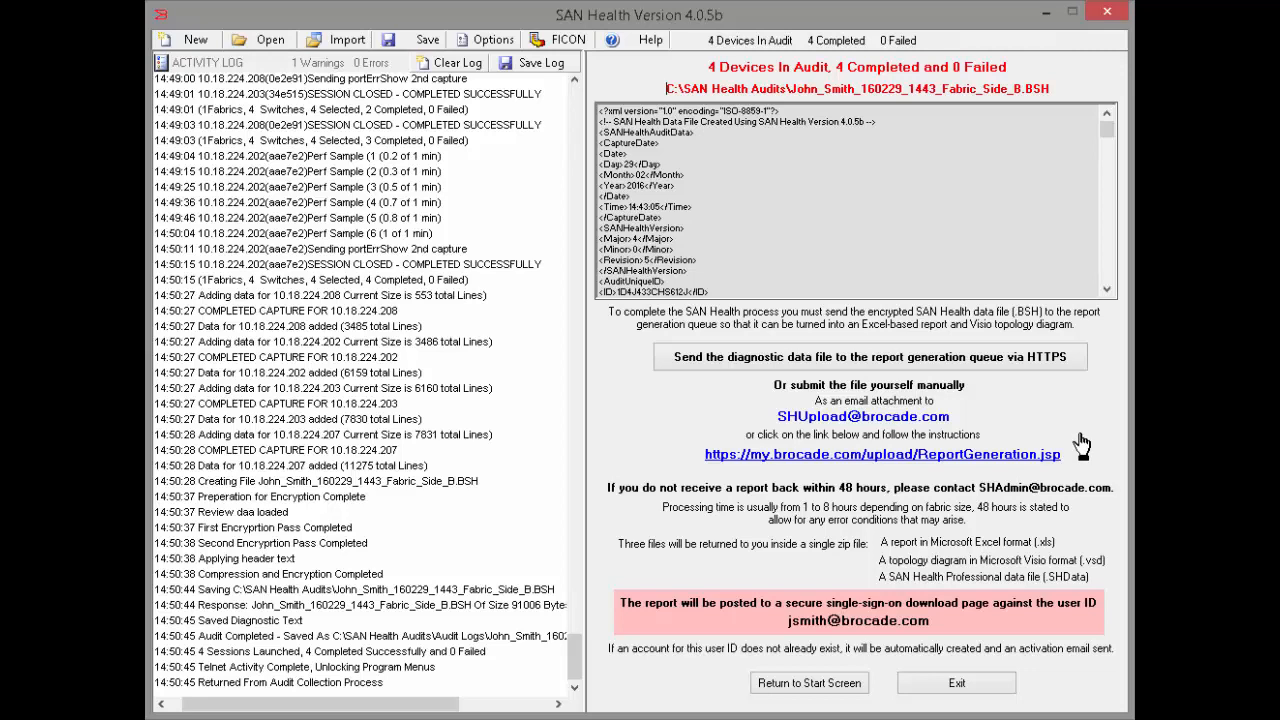
Open the Brocade report generation web page for submitting the diagnostic data file manually.
{"action": "left_click", "coordinate": [998, 418]}
{"action": "left_click", "coordinate": [1081, 458]}
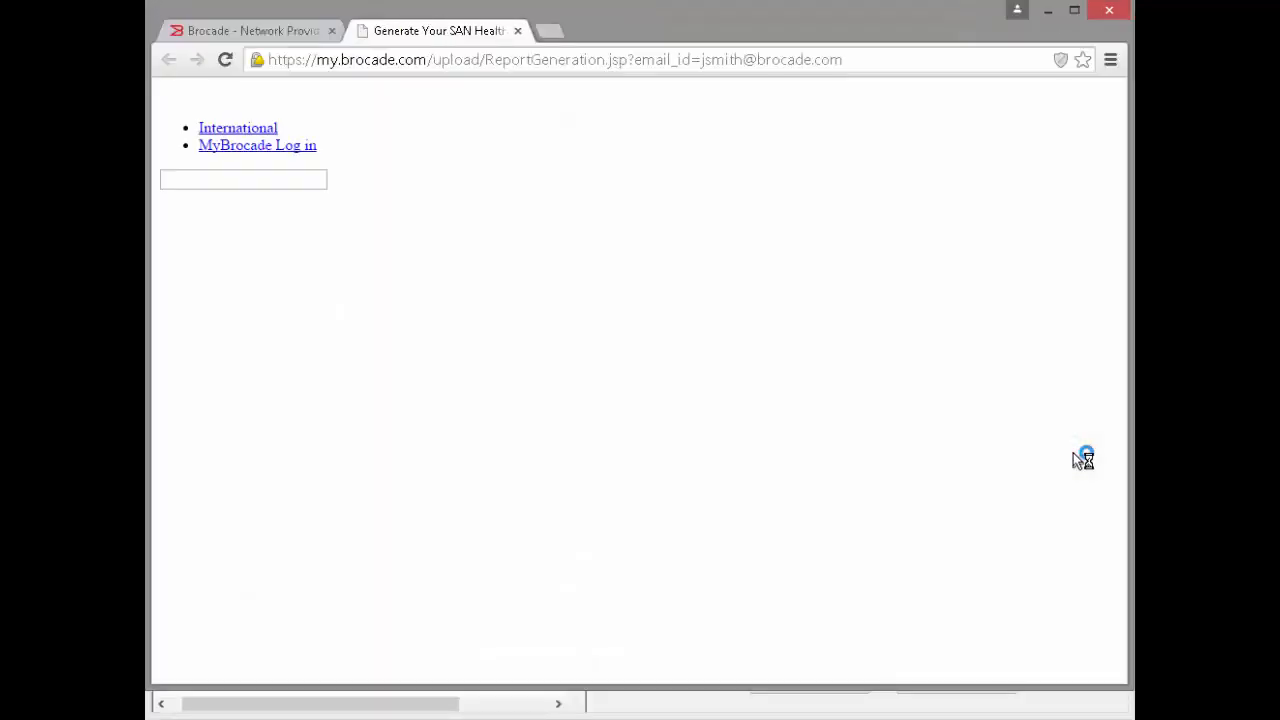